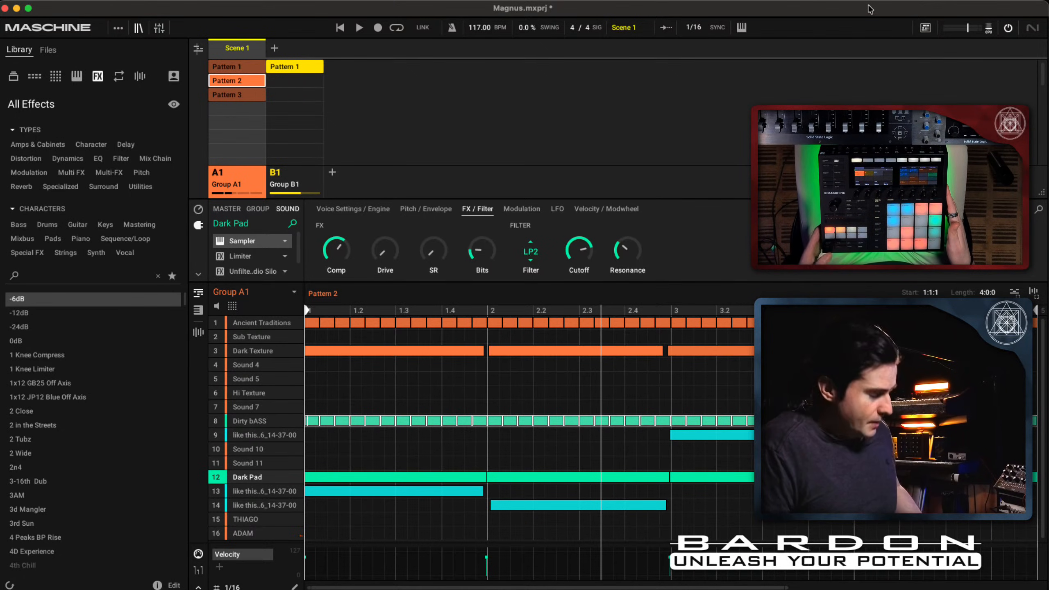
Play Scene 1 with Pattern 2 of Group A1 active.
{"action": "key", "text": "space"}
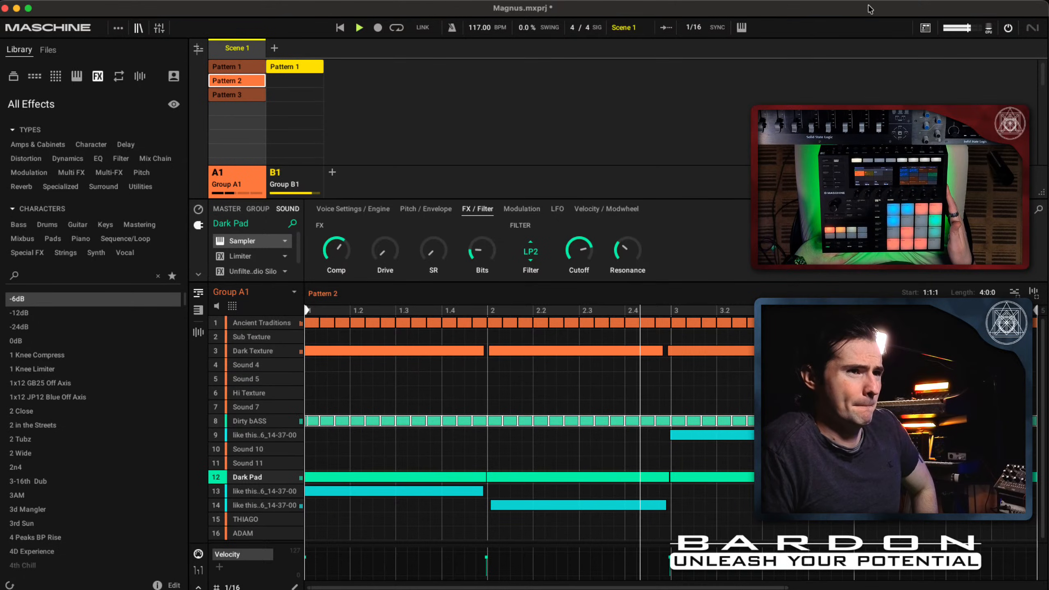
{"action": "key", "text": "ctrl+Left"}
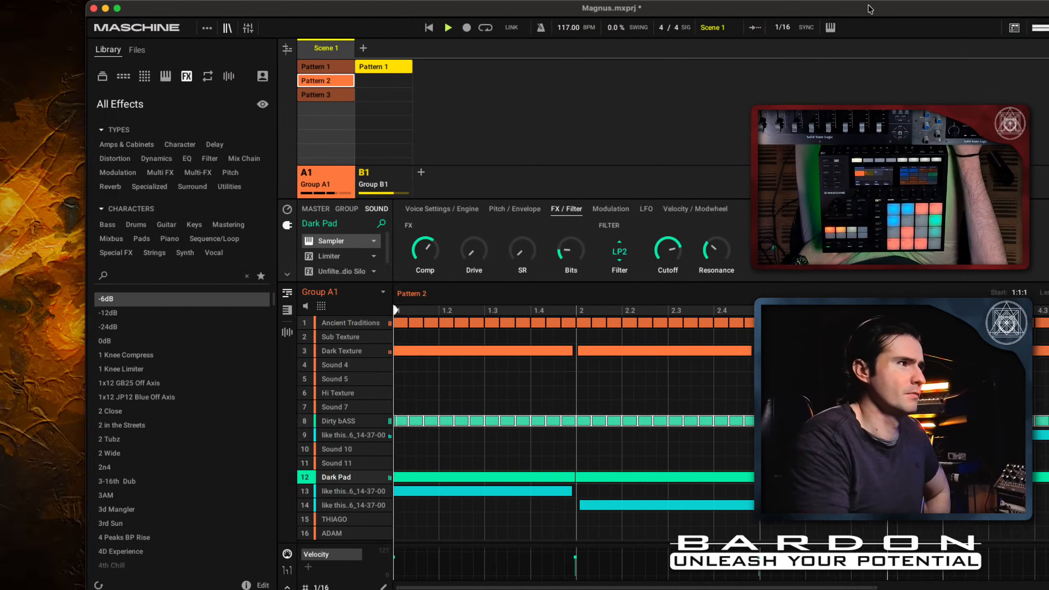
{"action": "key", "text": "ctrl+Left"}
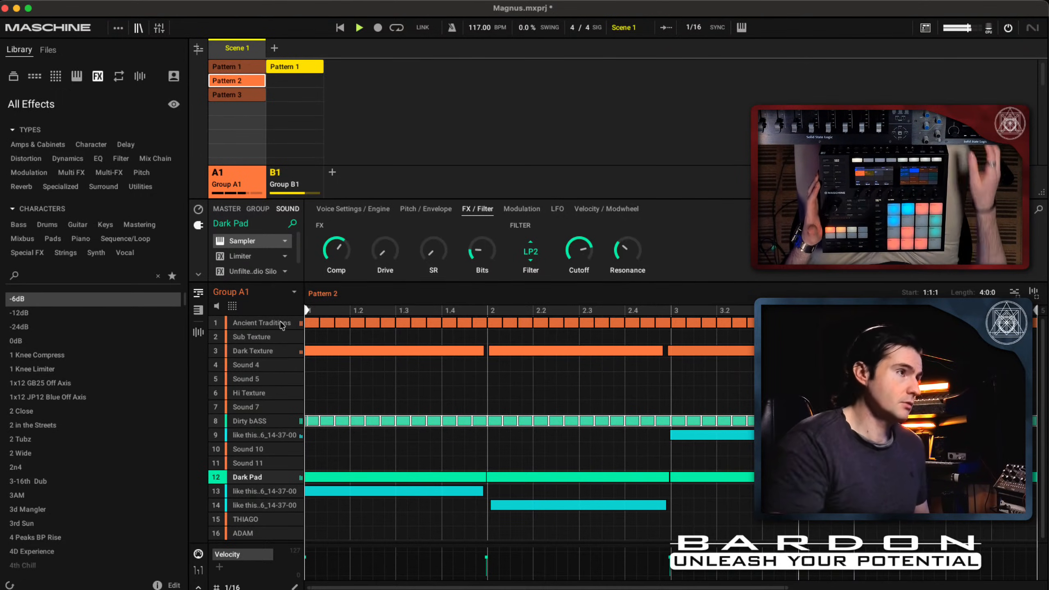
{"action": "left_click", "coordinate": [407, 115]}
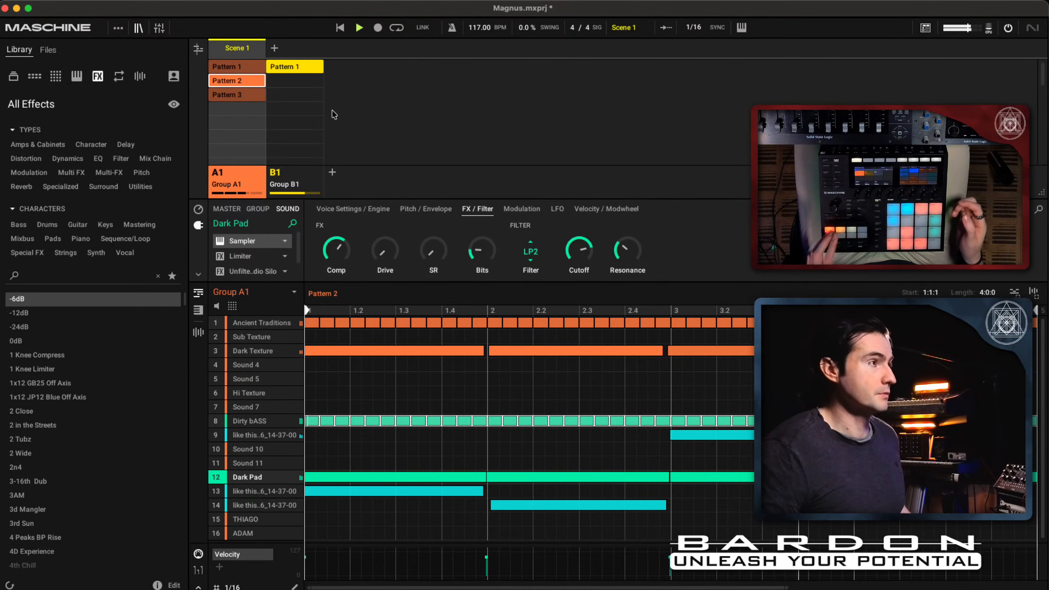
{"action": "left_click", "coordinate": [237, 186]}
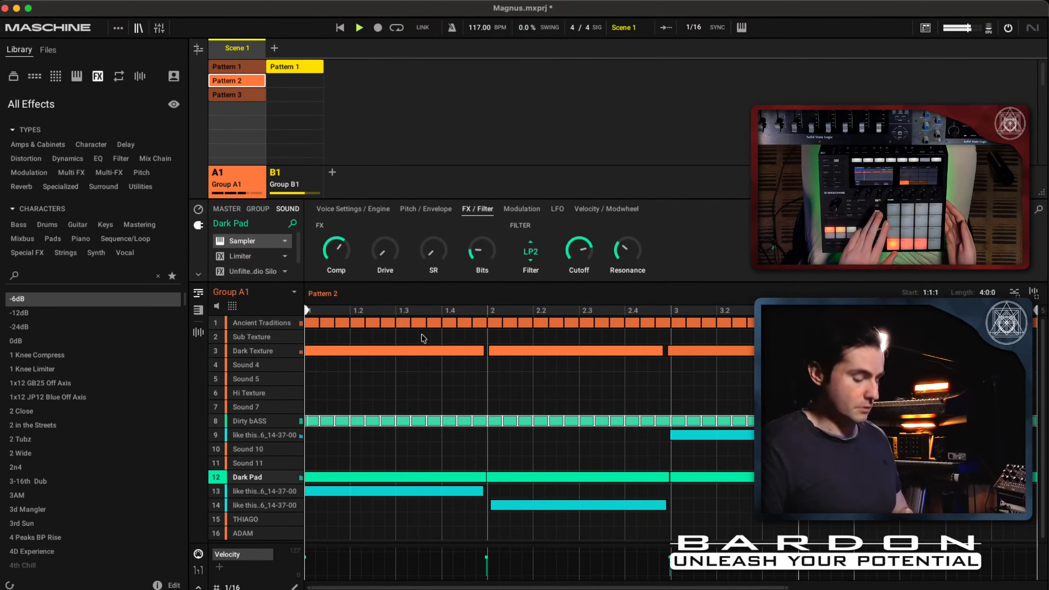
{"action": "left_click", "coordinate": [214, 48]}
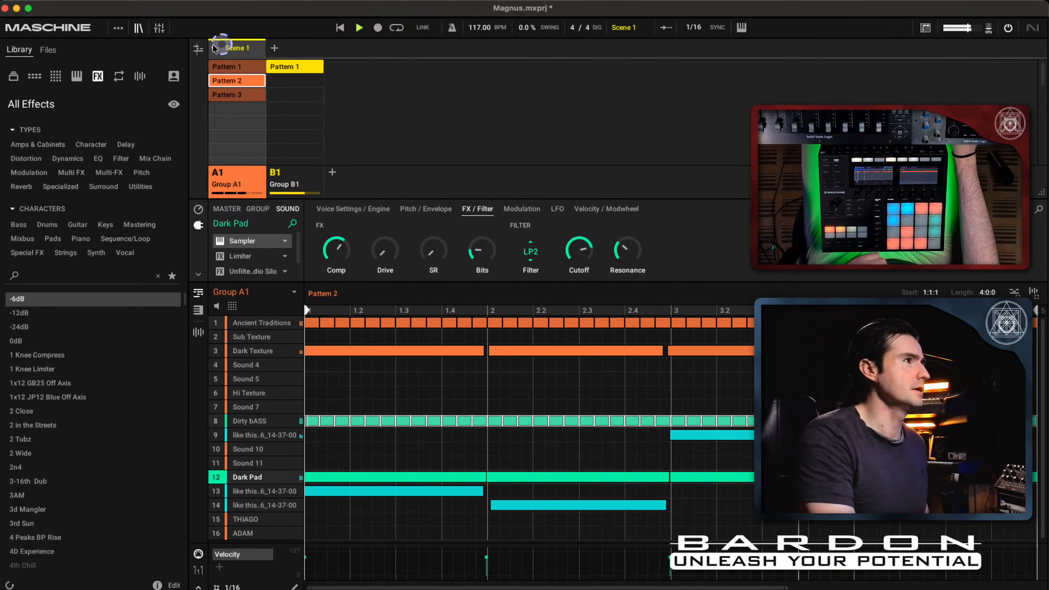
{"action": "left_click", "coordinate": [498, 148]}
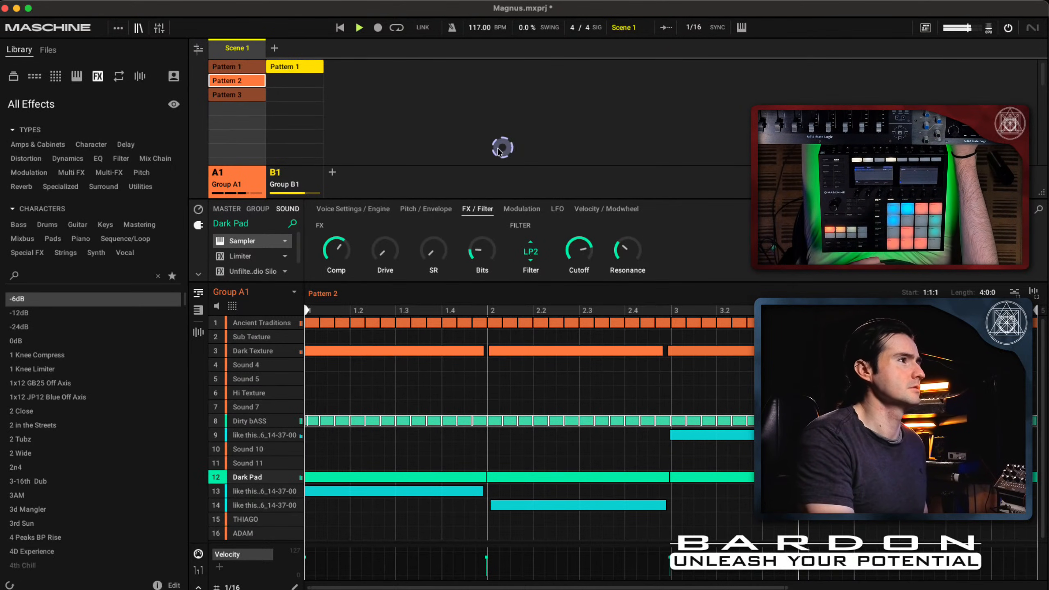
{"action": "left_click", "coordinate": [253, 353]}
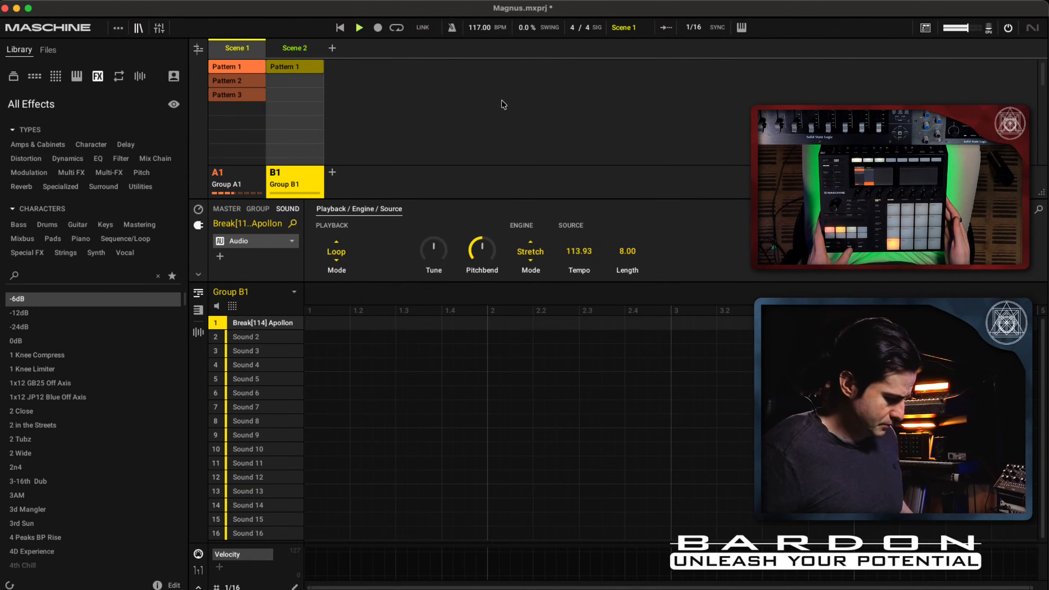
Record the Dirty bASS part into Pattern 1 of Group C1 in Scene 2 and play it back.
{"action": "key", "text": "space"}
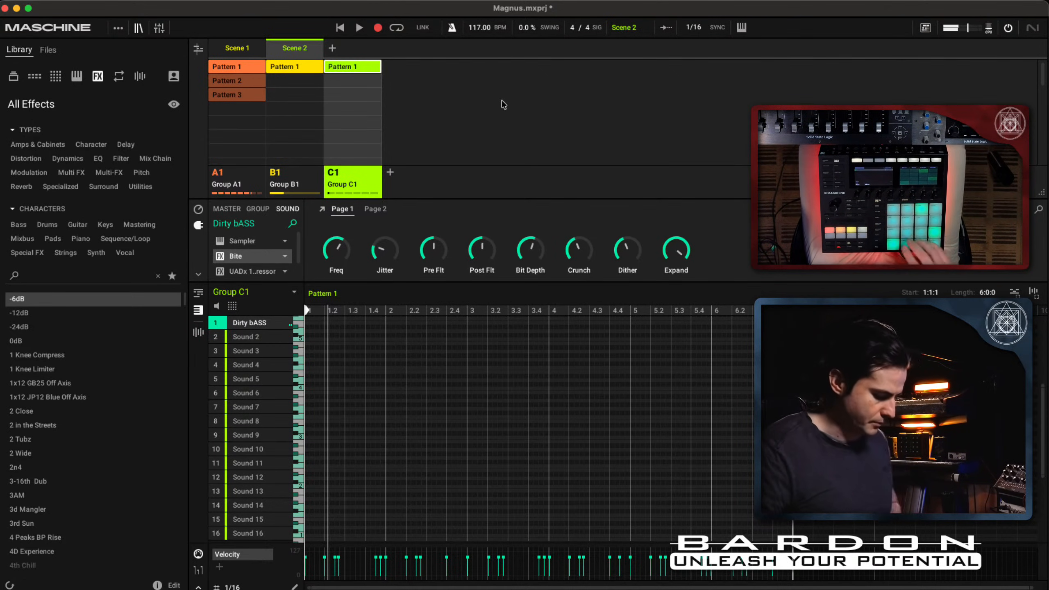
{"action": "key", "text": "space"}
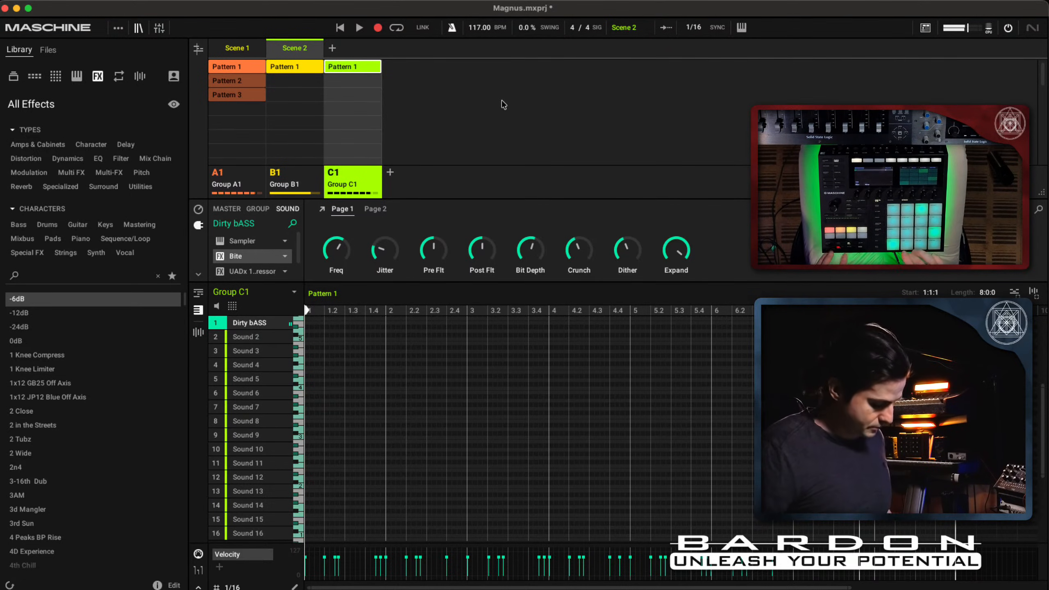
{"action": "key", "text": "space"}
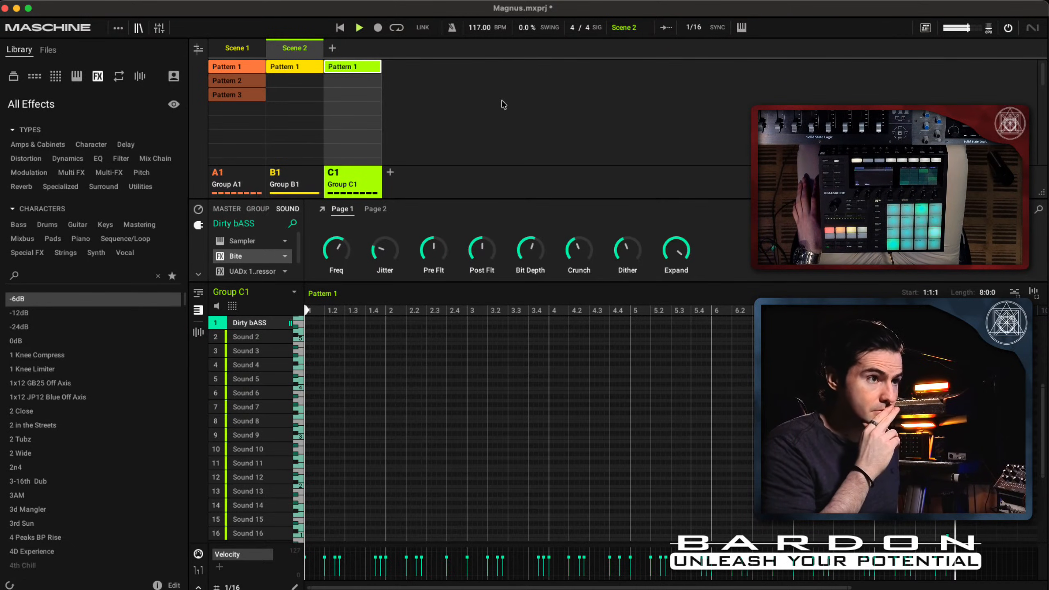
Audition the Break[114] Apollon loop in Pattern 1 of Group B1, stopping and restarting playback.
{"action": "key", "text": "space"}
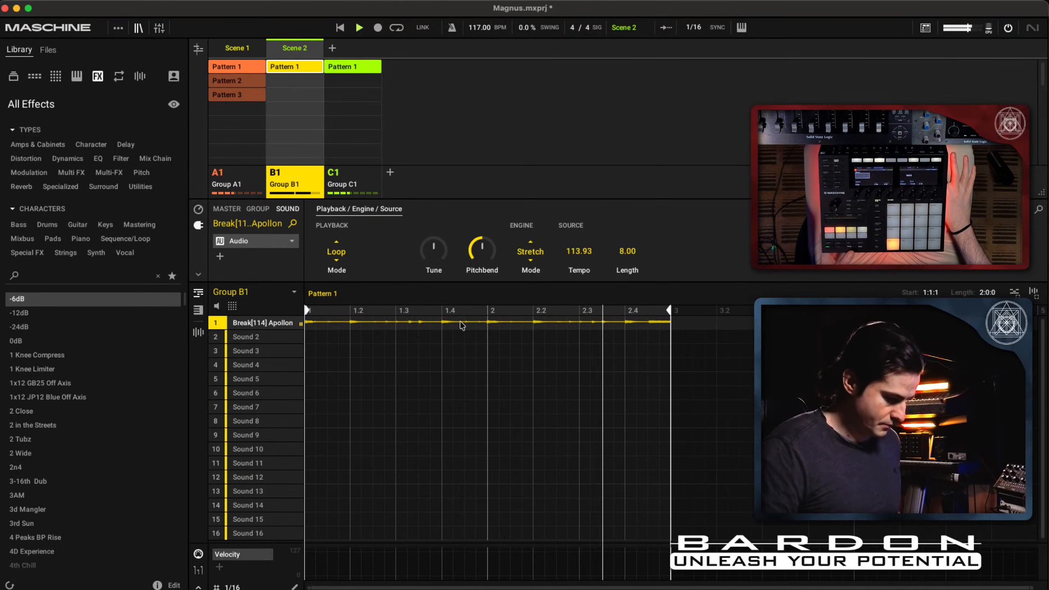
{"action": "key", "text": "space"}
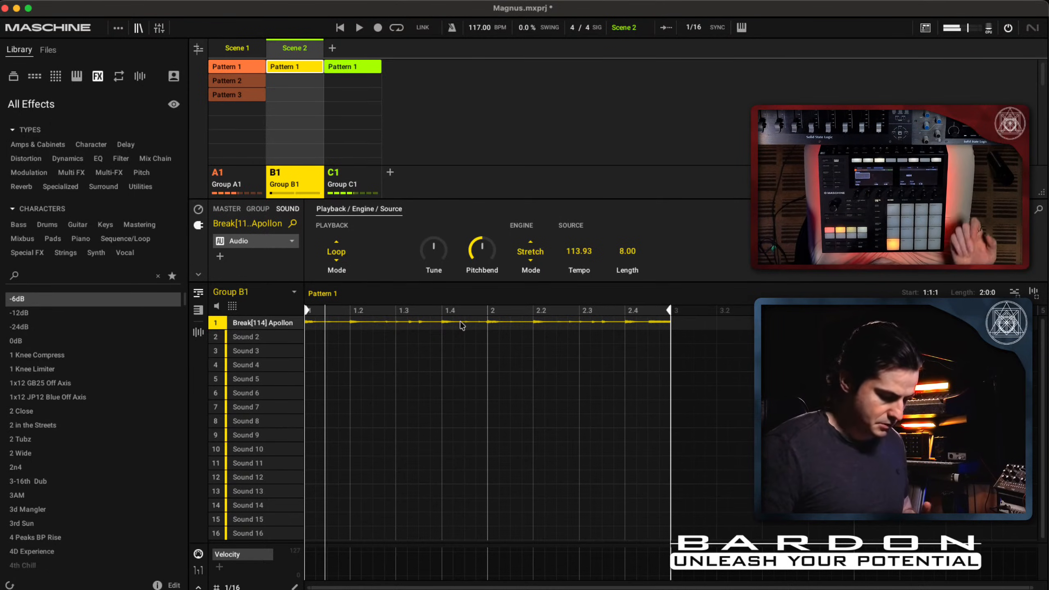
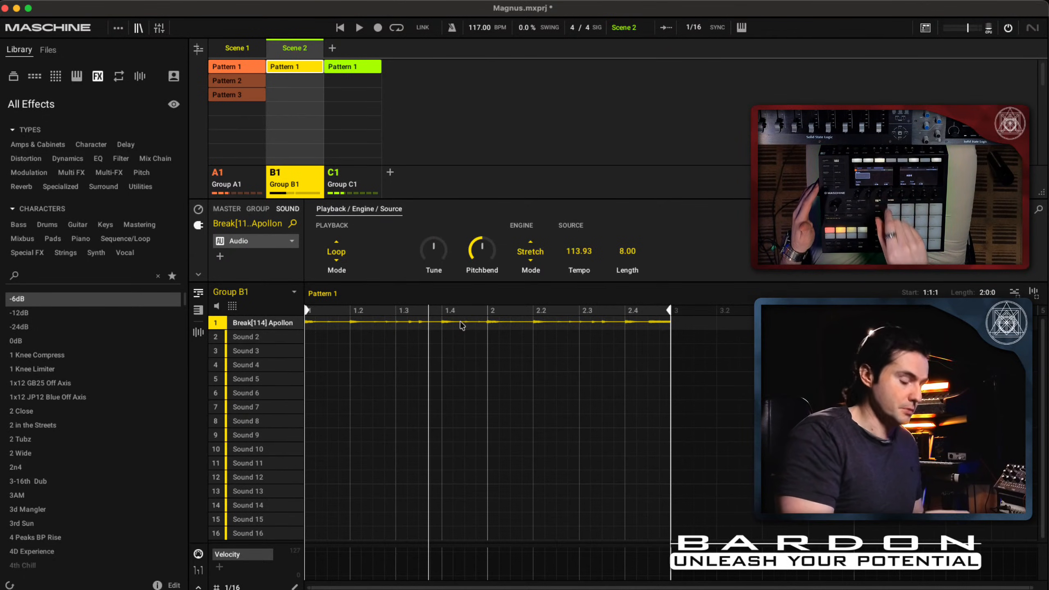
{"action": "key", "text": "space"}
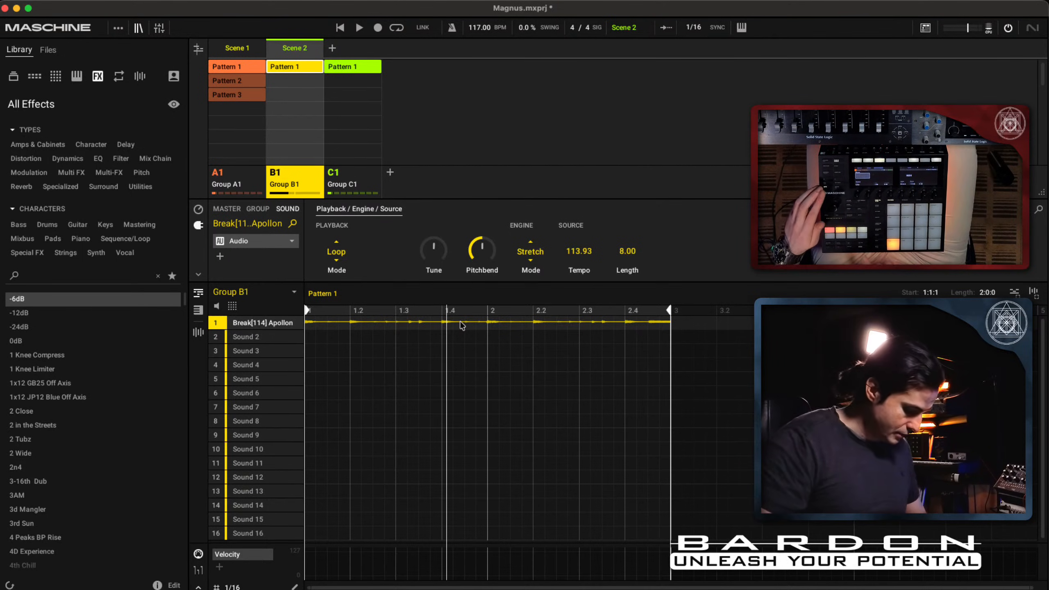
{"action": "key", "text": "space"}
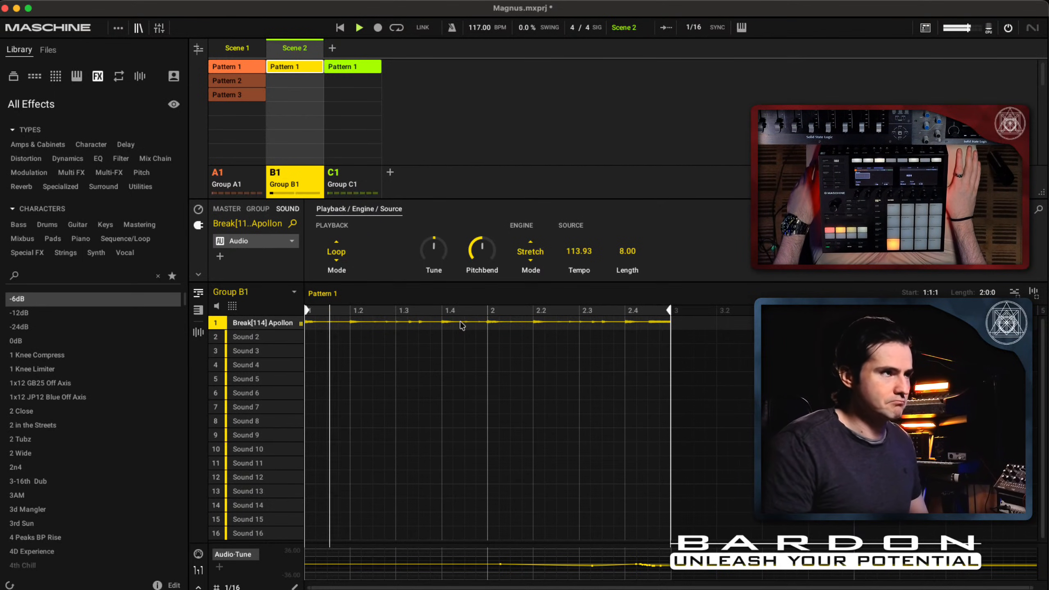
Play Group B1's pattern to audition the Perform FX filter on the group, and stop playback.
{"action": "key", "text": "space"}
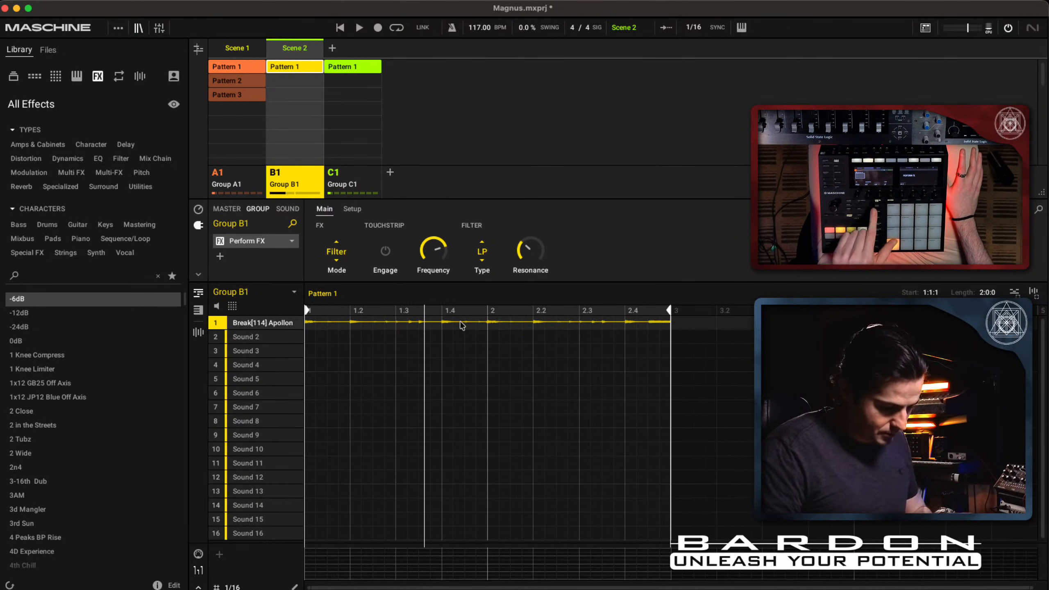
{"action": "key", "text": "space"}
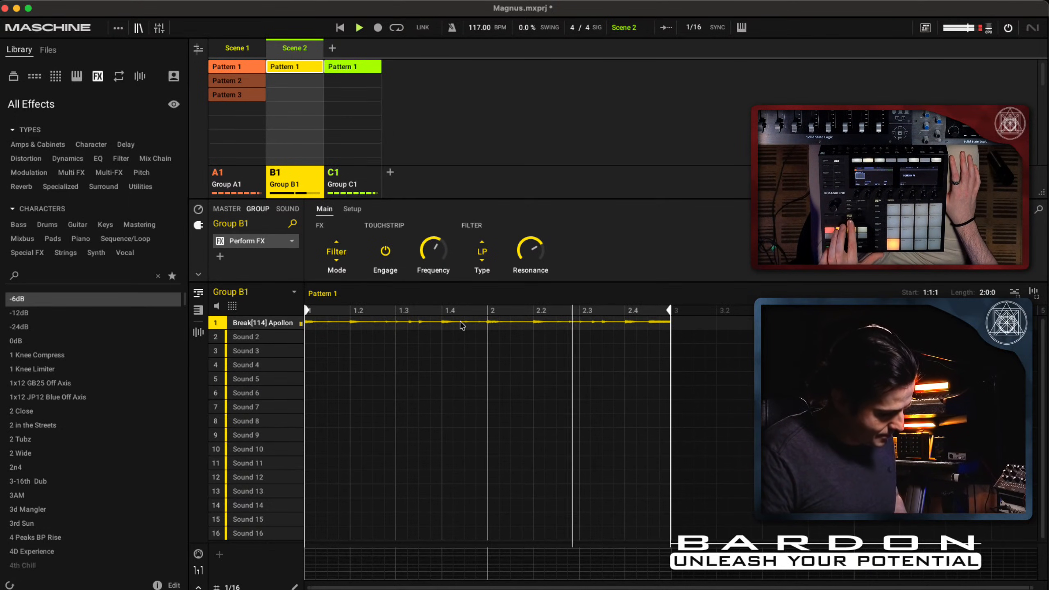
{"action": "key", "text": "space"}
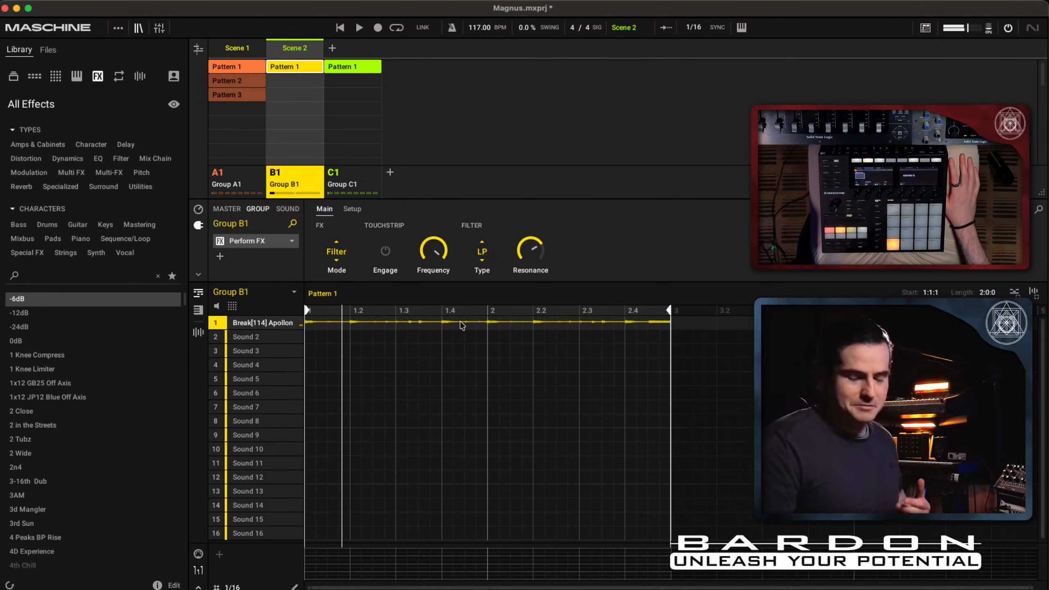
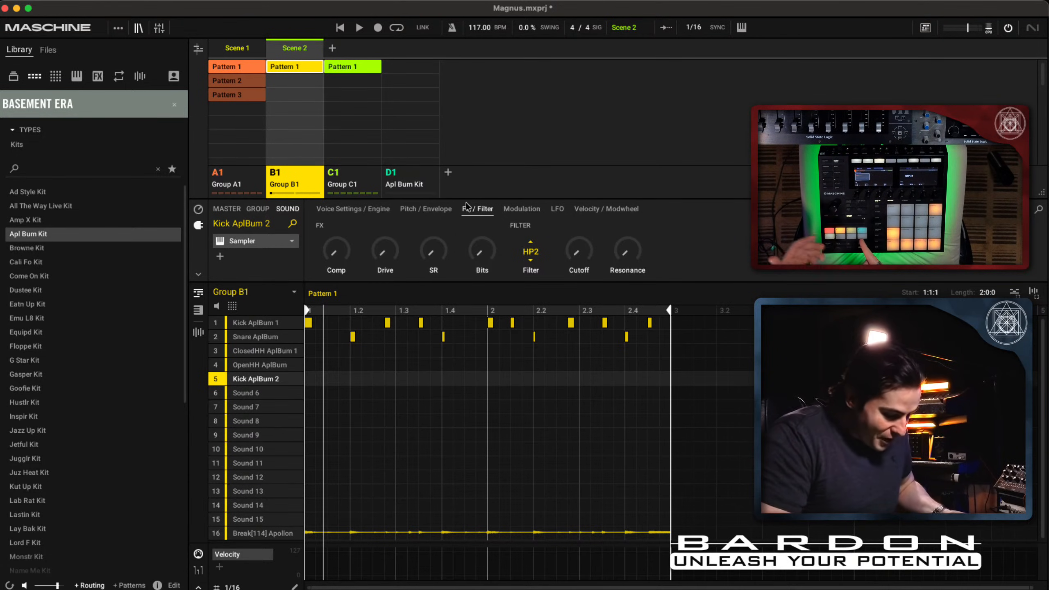
Play Group B1's drum pattern to audition the Beat Delay on the Break[114] Apollon sound, and stop playback.
{"action": "key", "text": "space"}
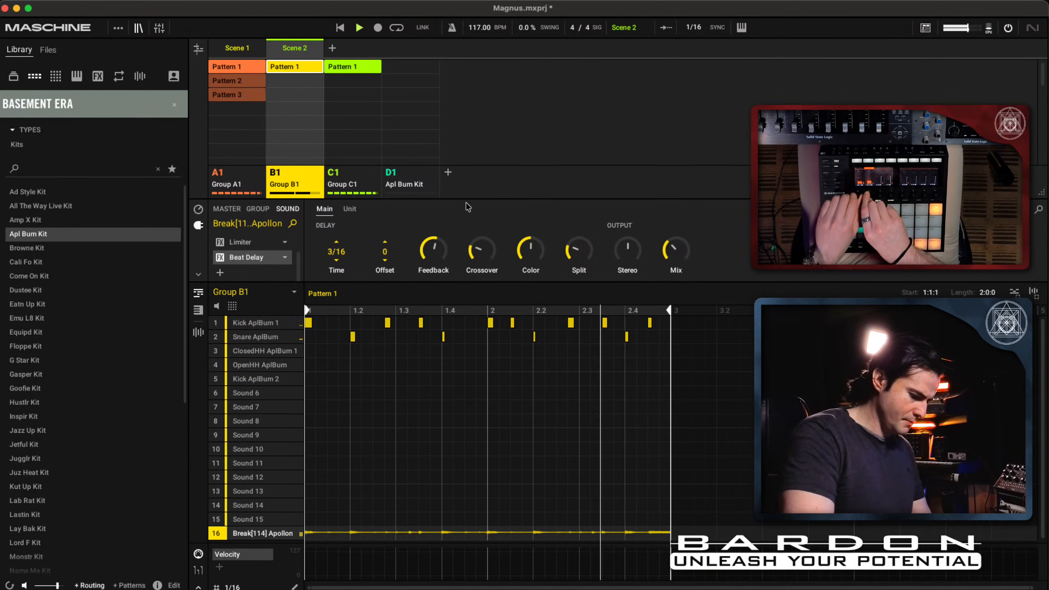
{"action": "key", "text": "space"}
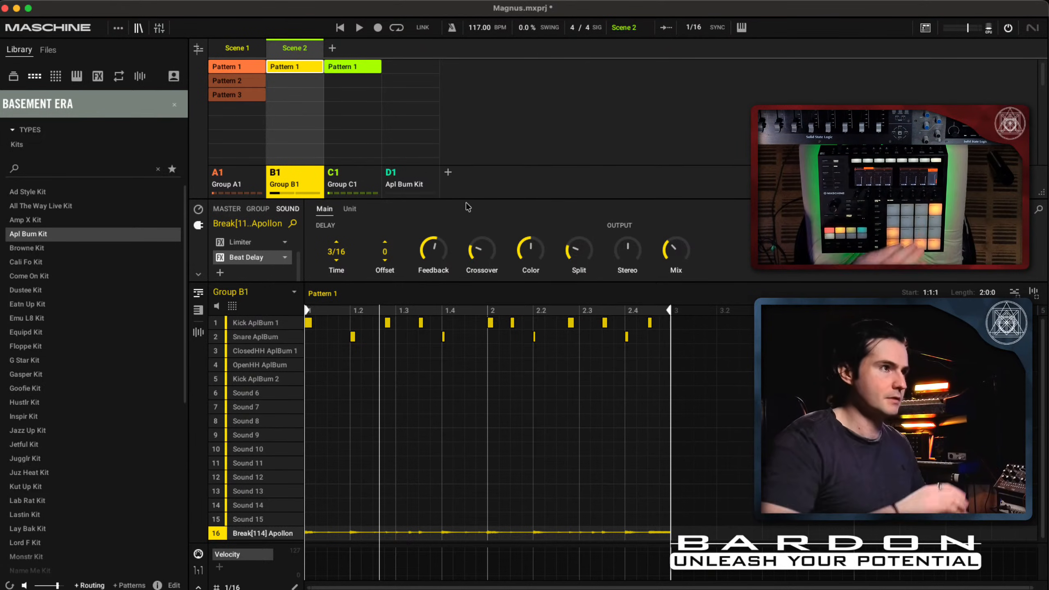
View the mixer and return to the arrangement view with the pattern editor.
{"action": "left_click", "coordinate": [154, 25]}
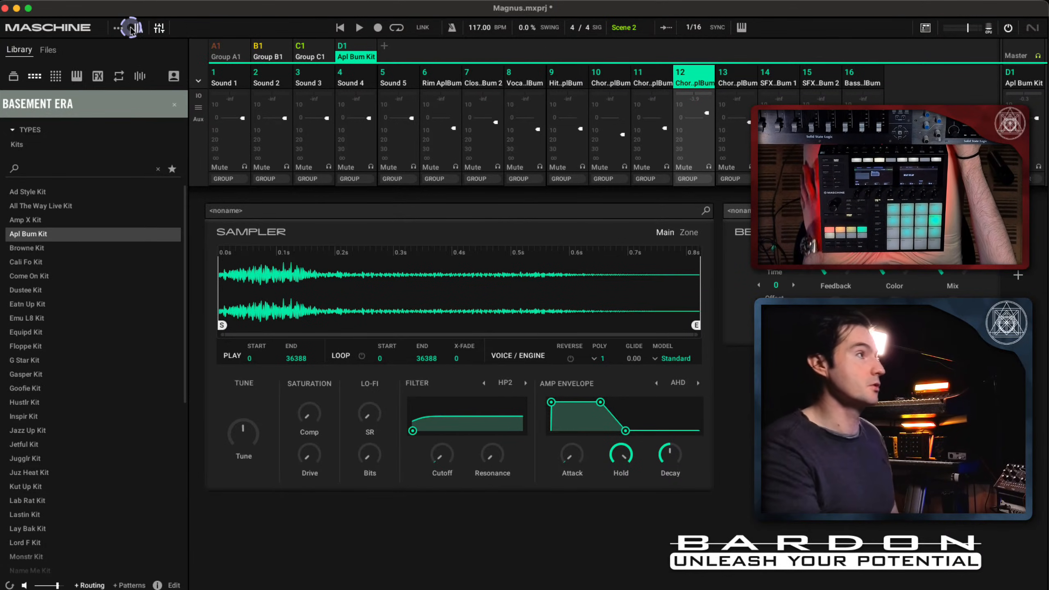
{"action": "left_click", "coordinate": [159, 28]}
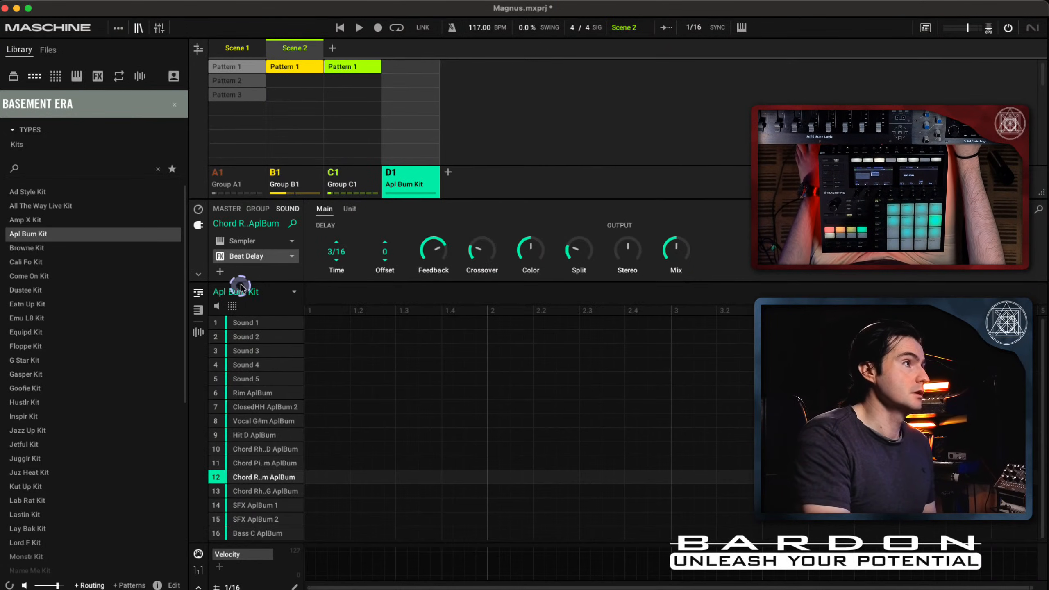
Rename Group B1 as "drums".
{"action": "left_click", "coordinate": [301, 183]}
{"action": "double_click", "coordinate": [302, 185]}
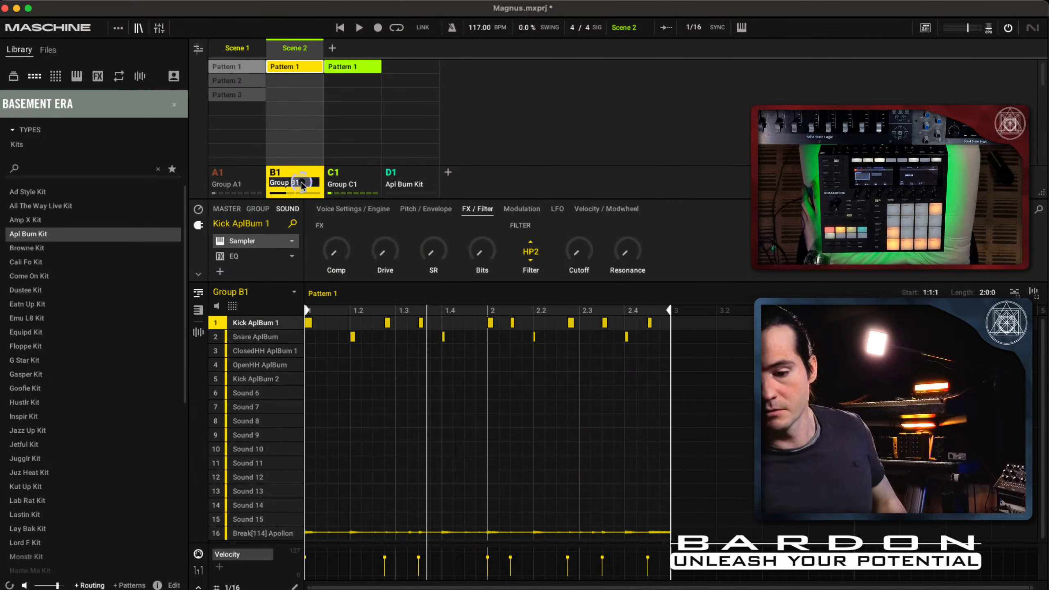
{"action": "type", "text": "dre"}
{"action": "key", "text": "BackSpace"}
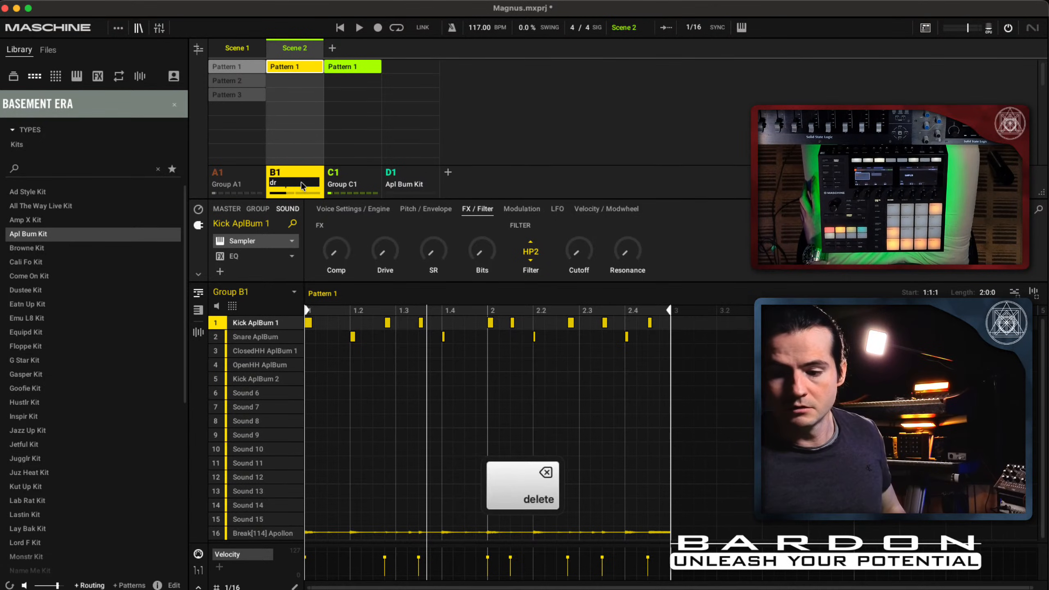
{"action": "type", "text": "ums"}
{"action": "key", "text": "Return"}
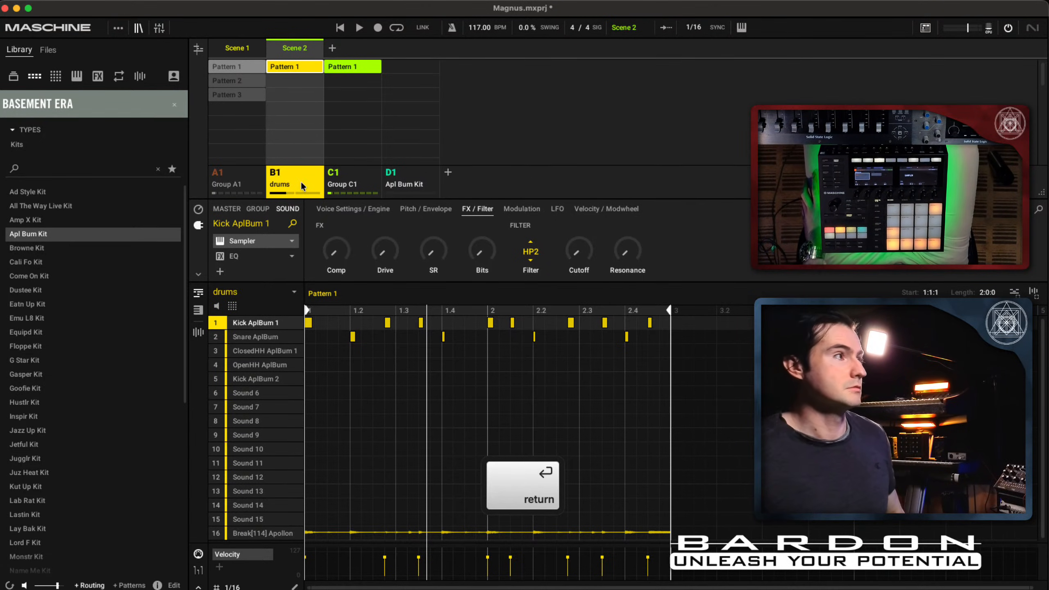
Rename Group B1 in capital letters as "DRUMS".
{"action": "double_click", "coordinate": [301, 185]}
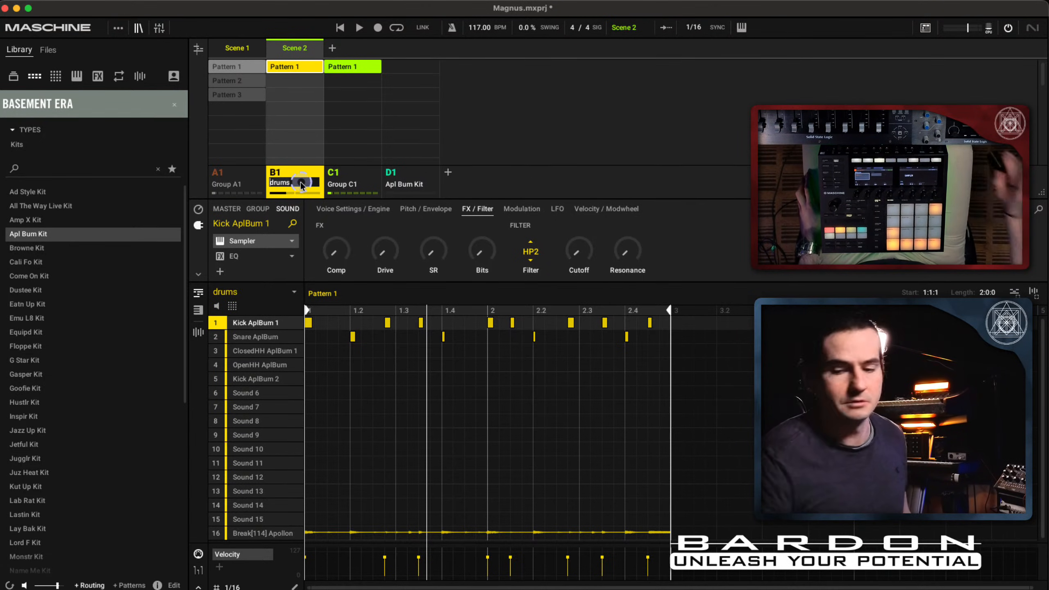
{"action": "type", "text": "dr"}
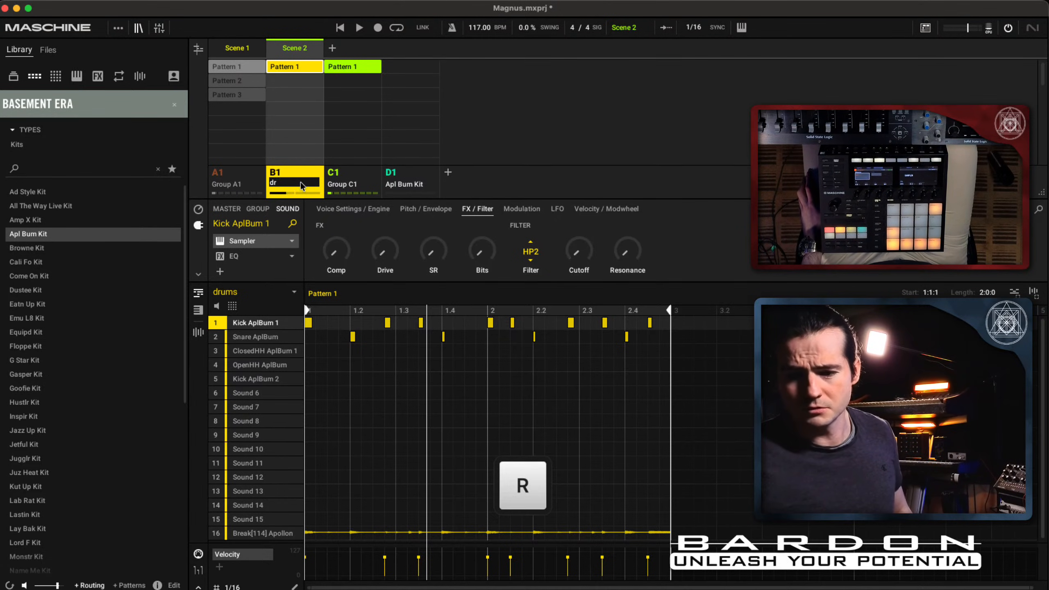
{"action": "type", "text": "ums"}
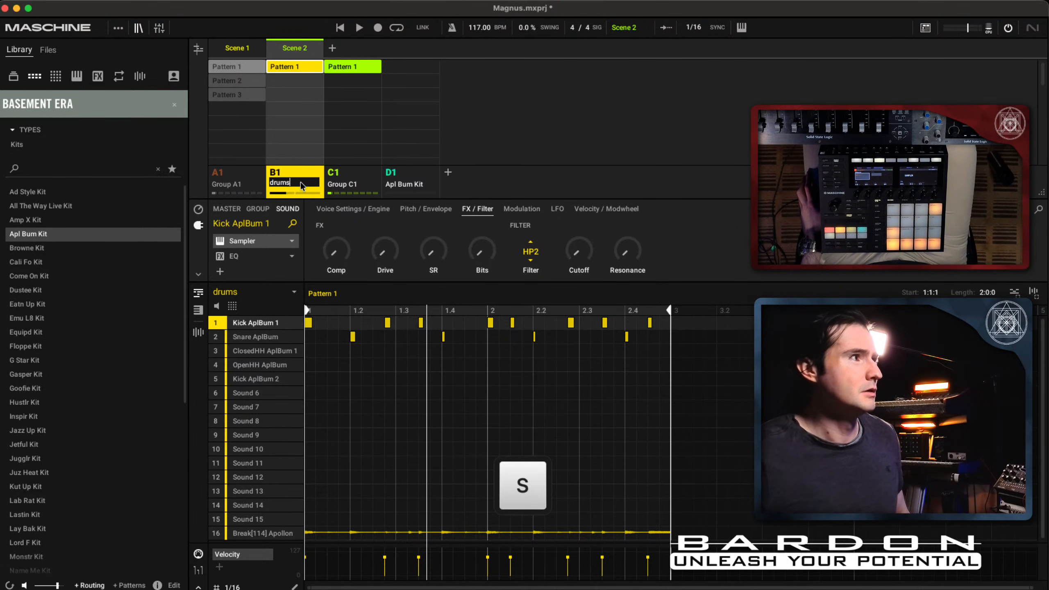
{"action": "key", "text": "BackSpace"}
{"action": "key", "text": "BackSpace"}
{"action": "key", "text": "BackSpace"}
{"action": "key", "text": "BackSpace"}
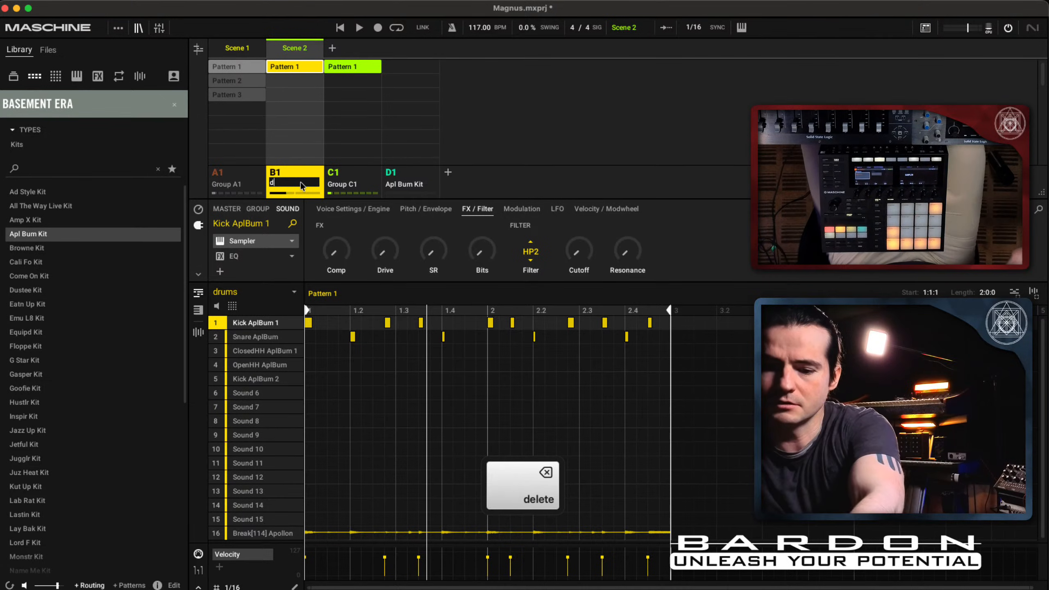
{"action": "key", "text": "Caps_Lock"}
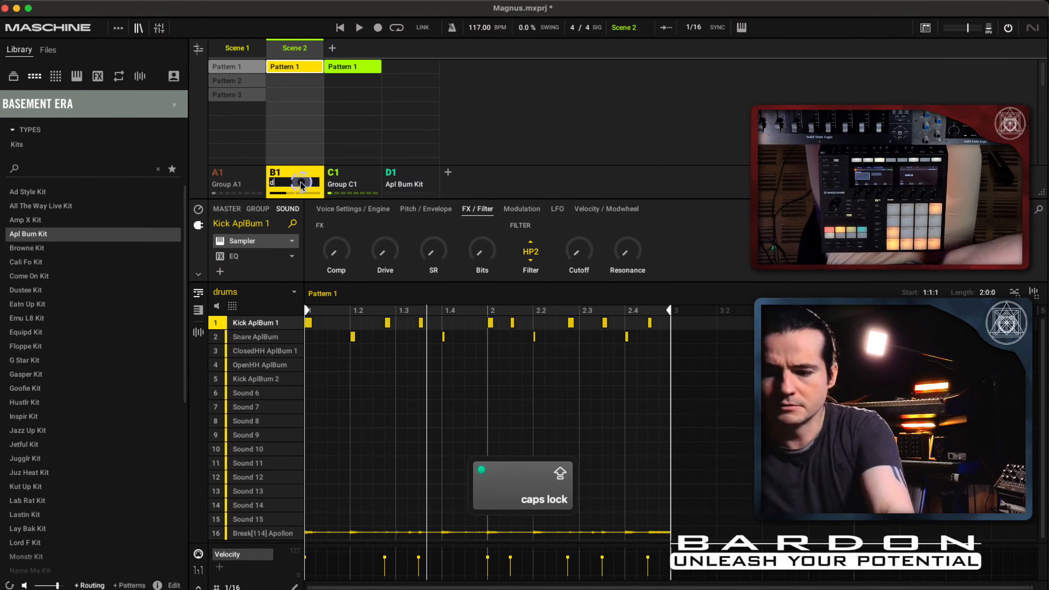
{"action": "left_click", "coordinate": [302, 183]}
{"action": "type", "text": "DRUM"}
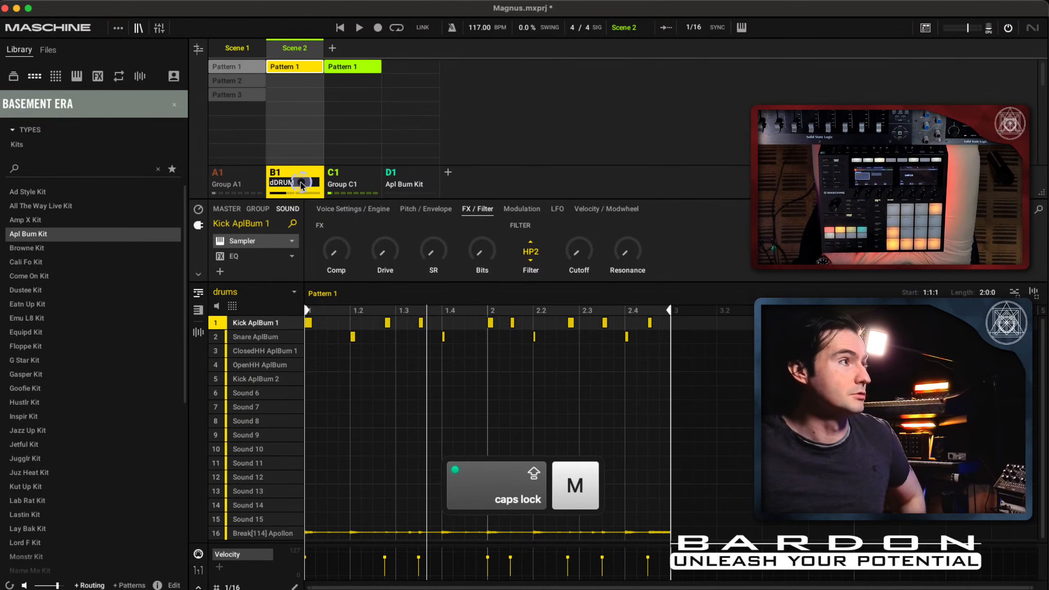
{"action": "key", "text": "BackSpace"}
{"action": "key", "text": "BackSpace"}
{"action": "key", "text": "BackSpace"}
{"action": "key", "text": "BackSpace"}
{"action": "key", "text": "BackSpace"}
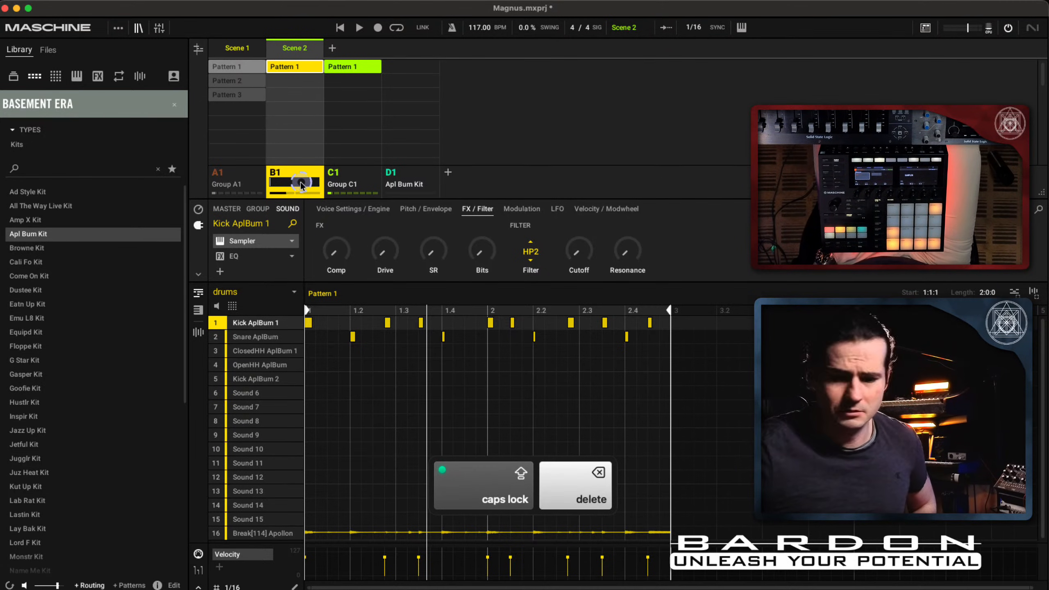
{"action": "type", "text": "DRU"}
{"action": "type", "text": "MS"}
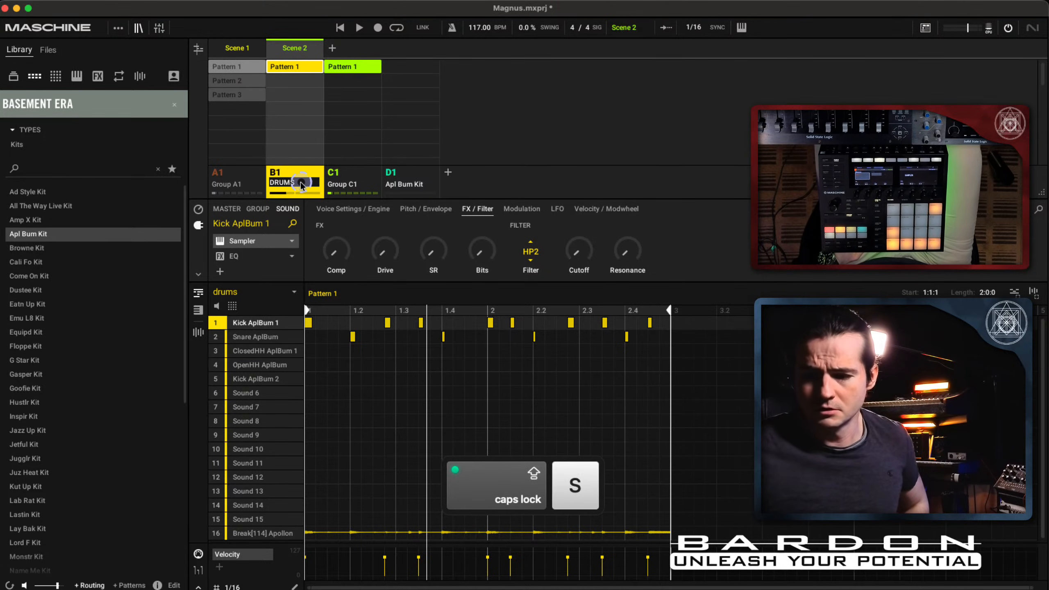
{"action": "key", "text": "Return"}
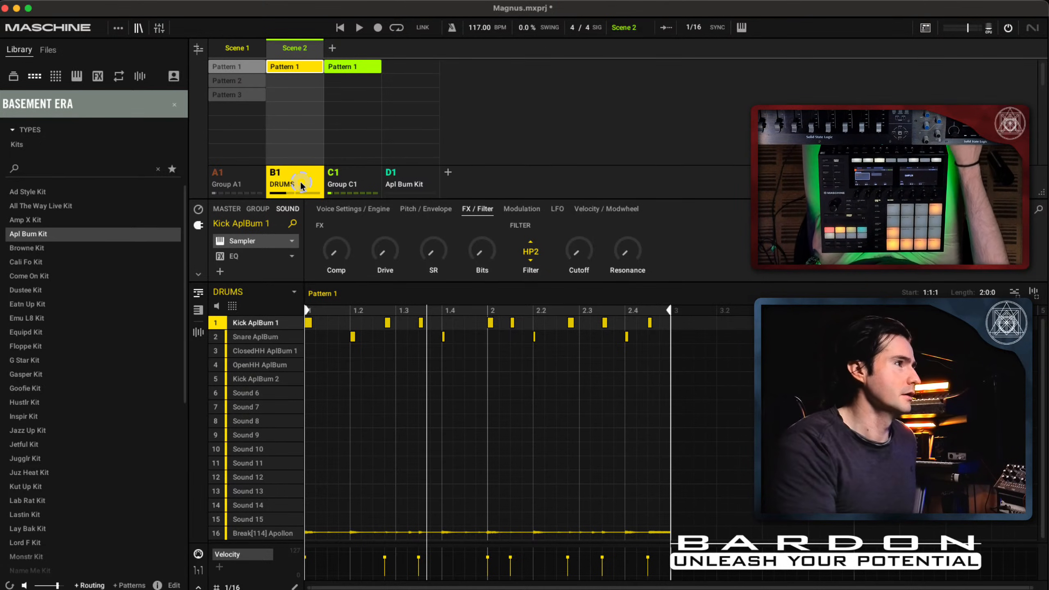
Rename Group C1 as "BASSED".
{"action": "double_click", "coordinate": [350, 184]}
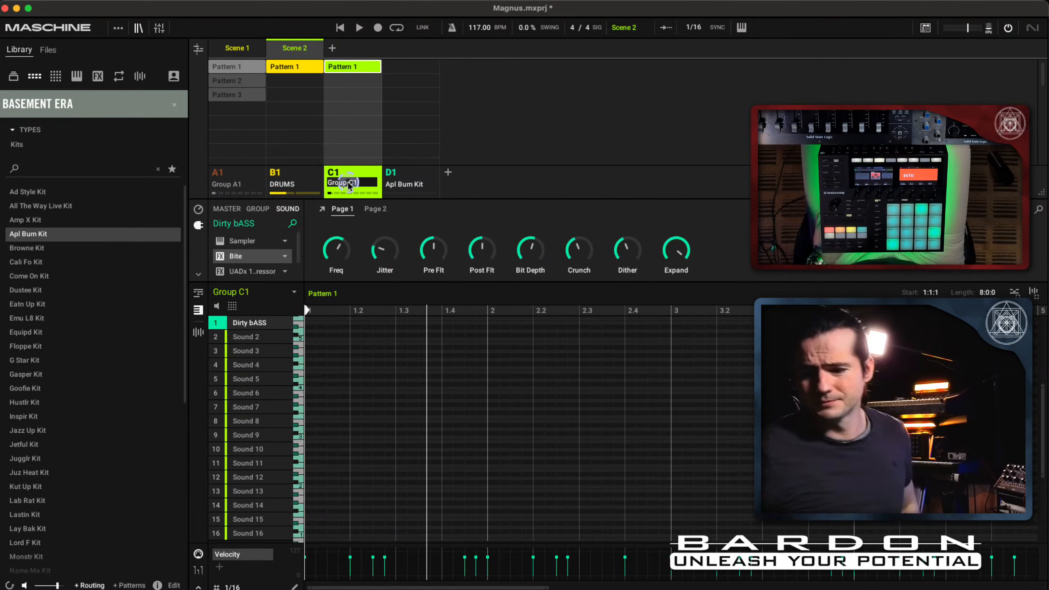
{"action": "type", "text": "BASSED"}
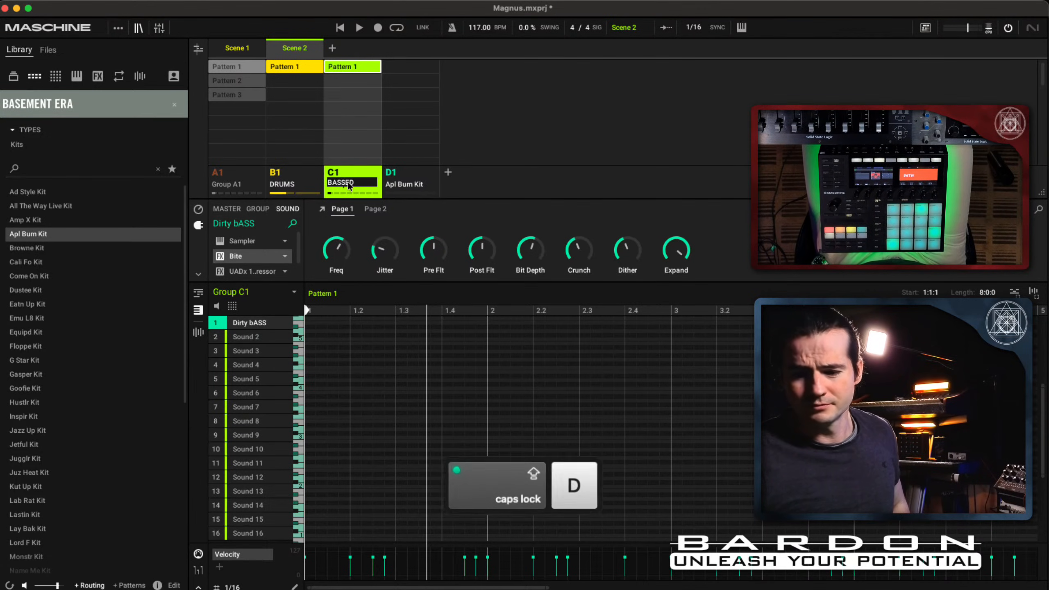
{"action": "key", "text": "Return"}
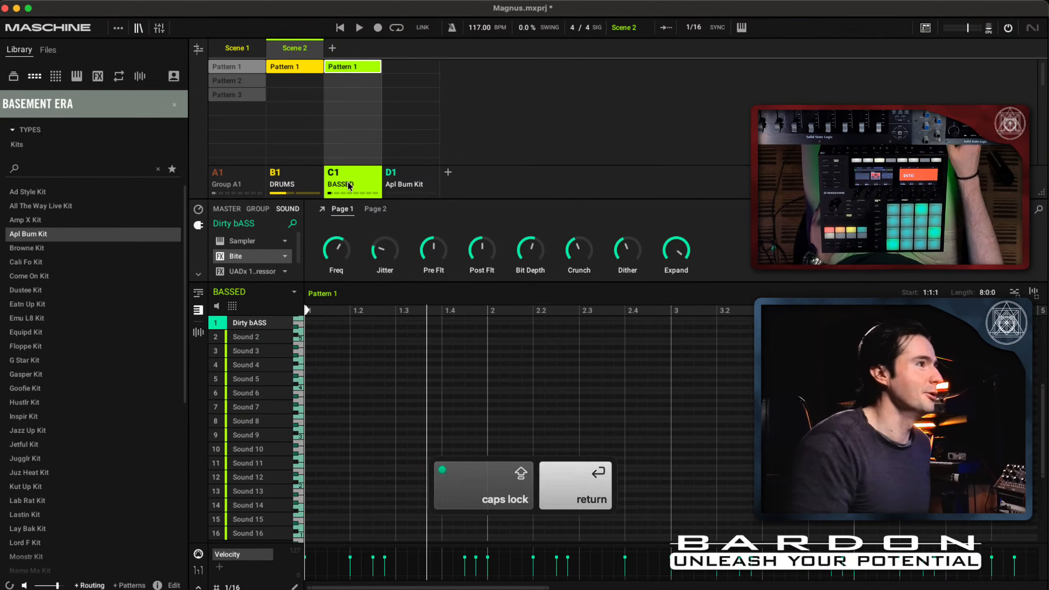
Rename Group D1, which holds the Apl Bum Kit, as "EXP".
{"action": "left_click", "coordinate": [424, 184]}
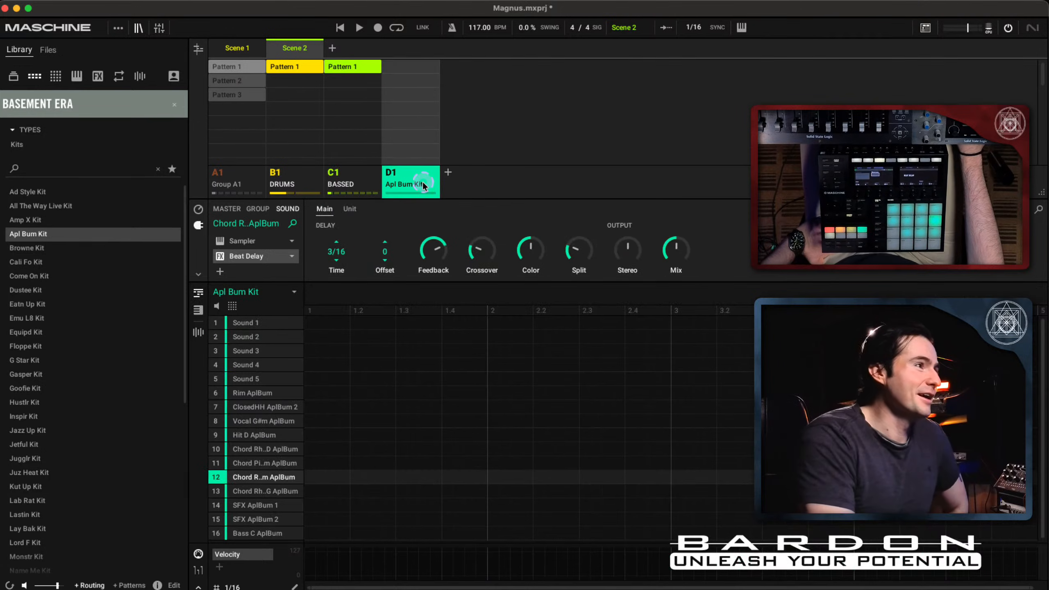
{"action": "double_click", "coordinate": [409, 184]}
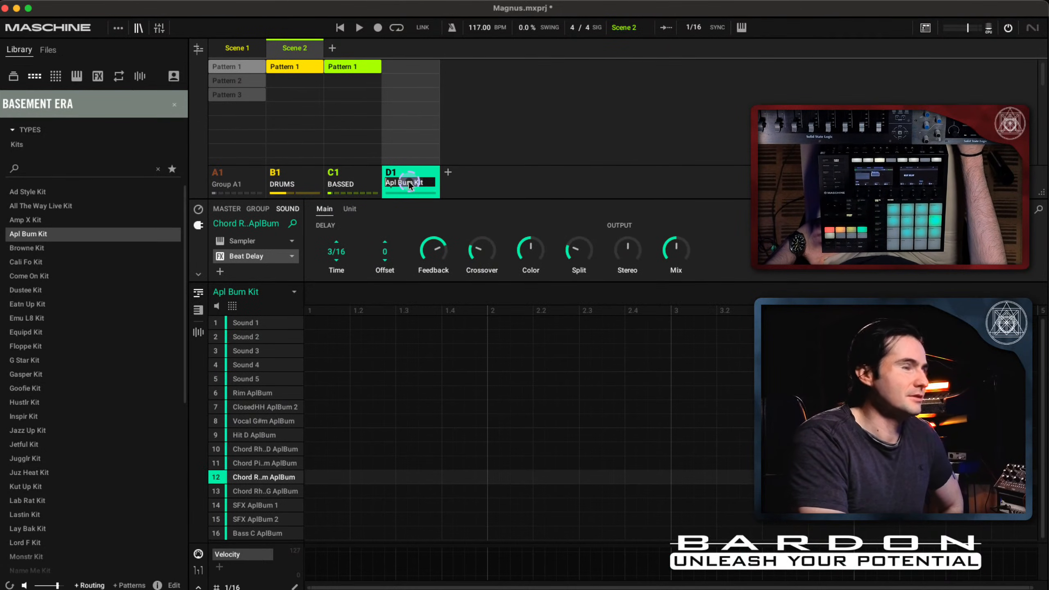
{"action": "type", "text": "ES"}
{"action": "key", "text": "BackSpace"}
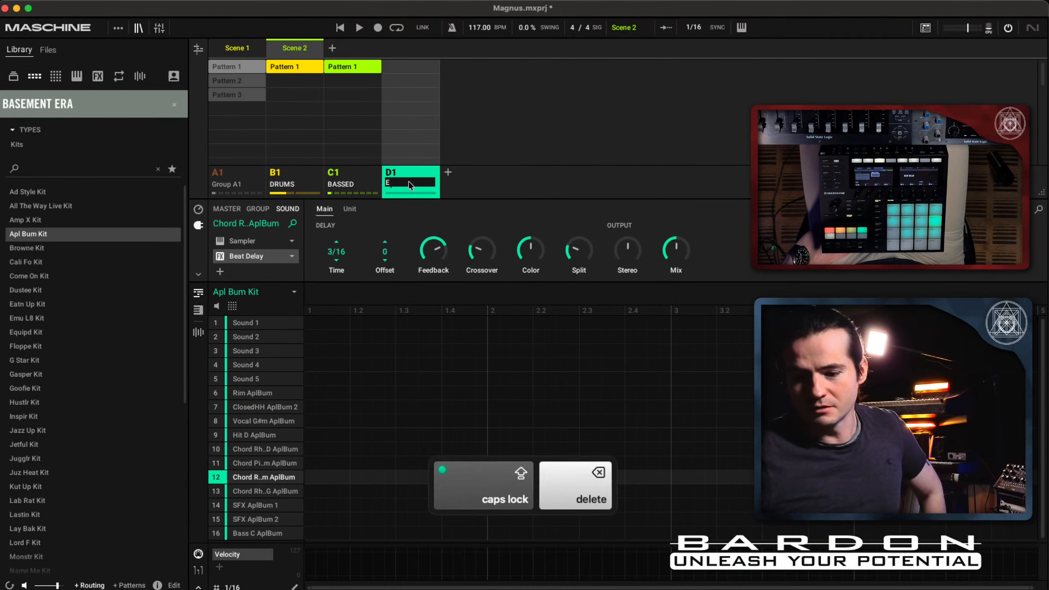
{"action": "type", "text": "XP"}
{"action": "key", "text": "Return"}
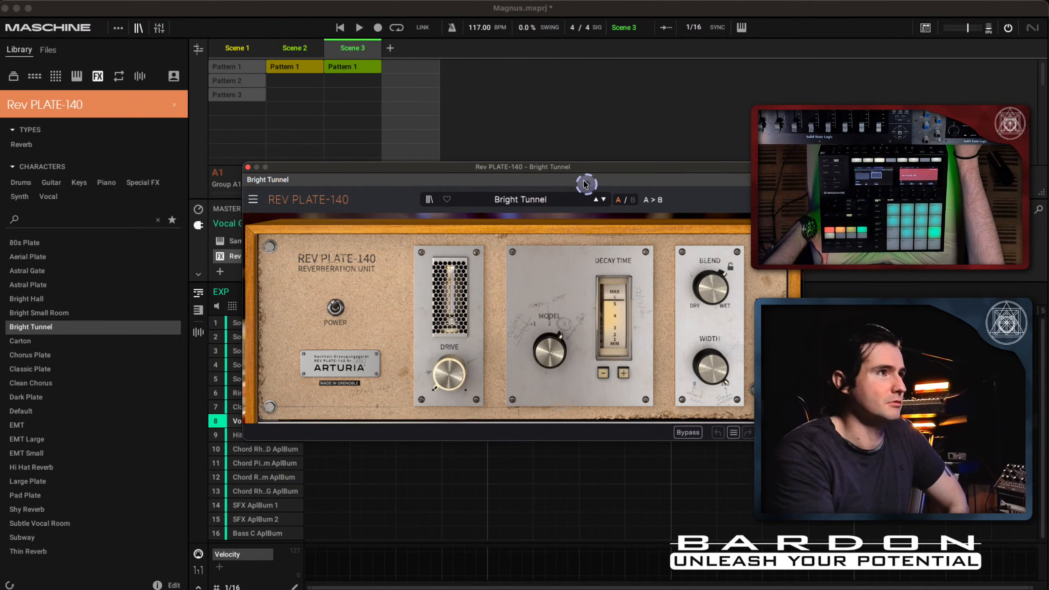
Move the Rev PLATE-140 window aside and close it, and play Scene 3 to audition the EXP group's Pattern 1.
{"action": "left_click_drag", "start_coordinate": [559, 168], "coordinate": [410, 139]}
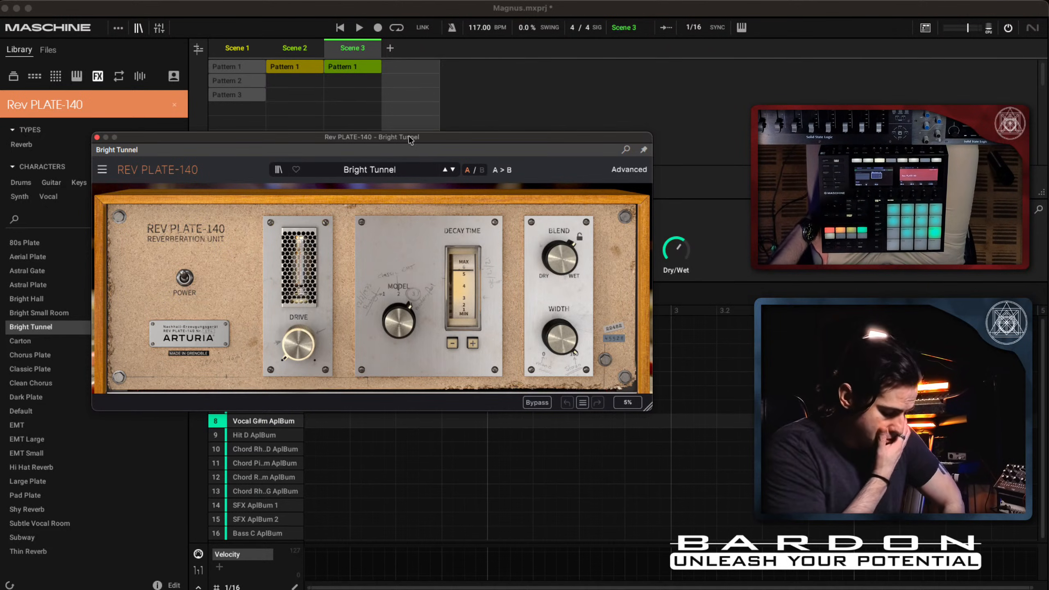
{"action": "key", "text": "super+w"}
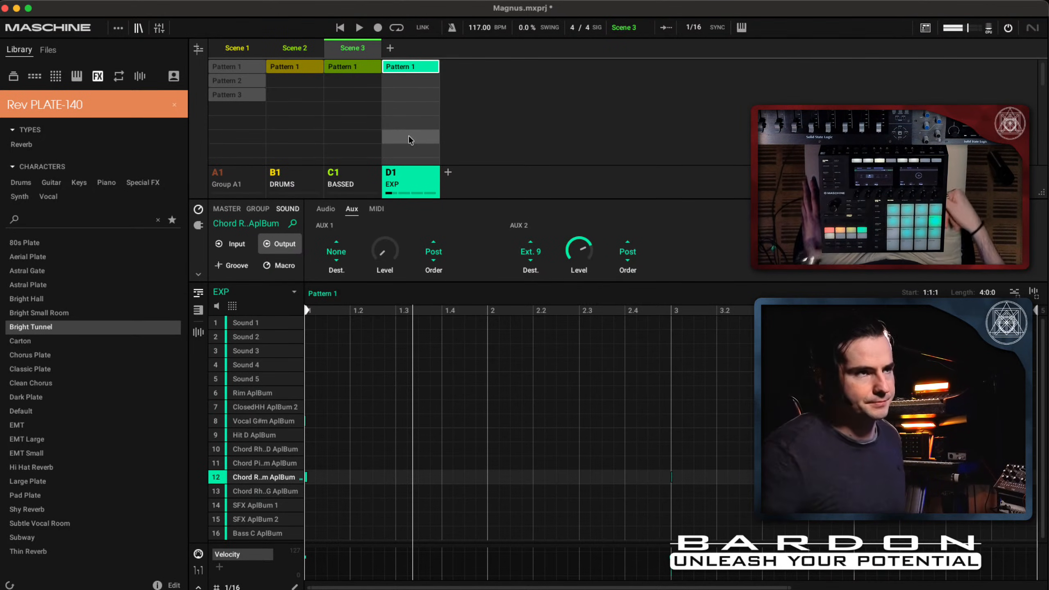
{"action": "key", "text": "space"}
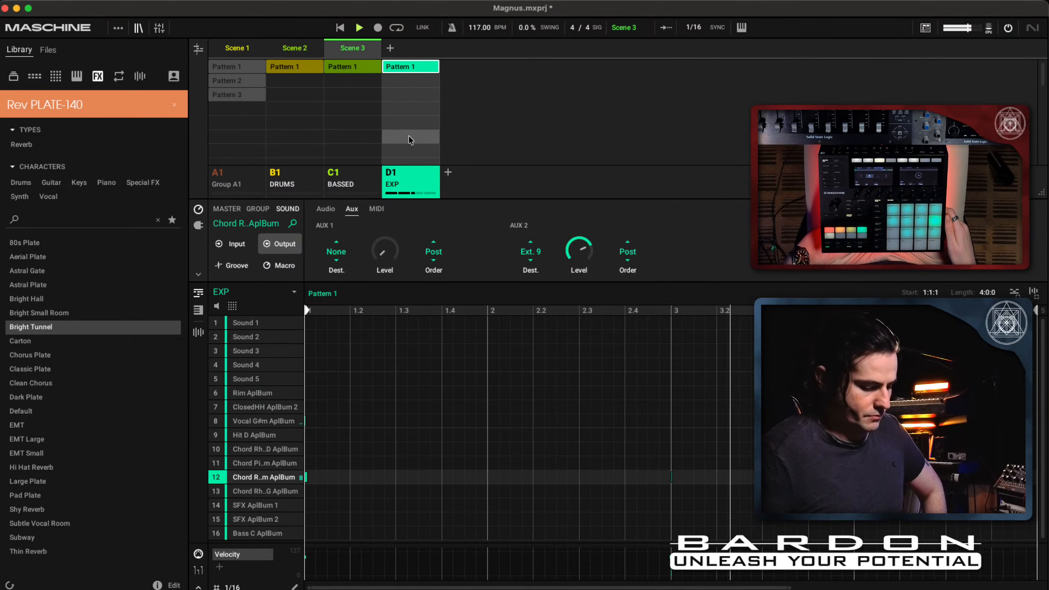
{"action": "key", "text": "space"}
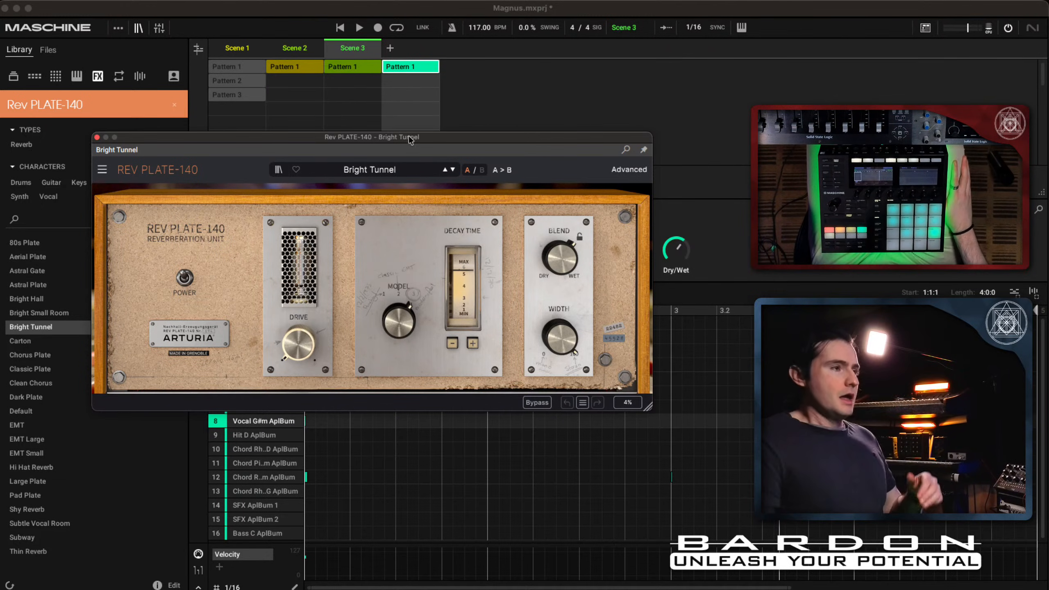
Close the Rev PLATE-140 window and show Pattern 2 of the DRUMS group in the pattern editor instead of the sample view.
{"action": "left_click", "coordinate": [96, 137]}
{"action": "left_click", "coordinate": [442, 439]}
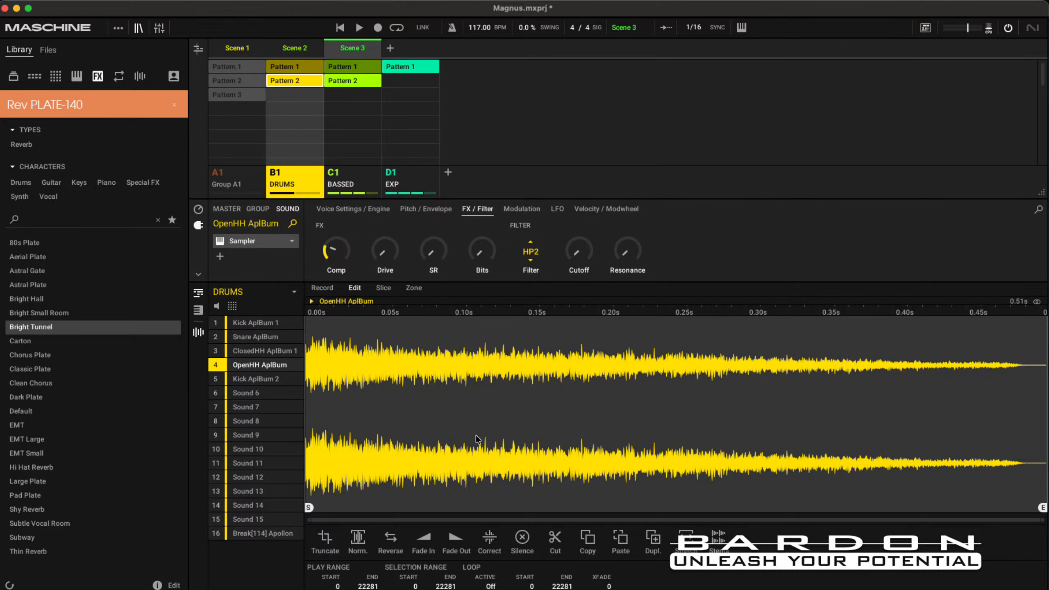
{"action": "key", "text": "F2"}
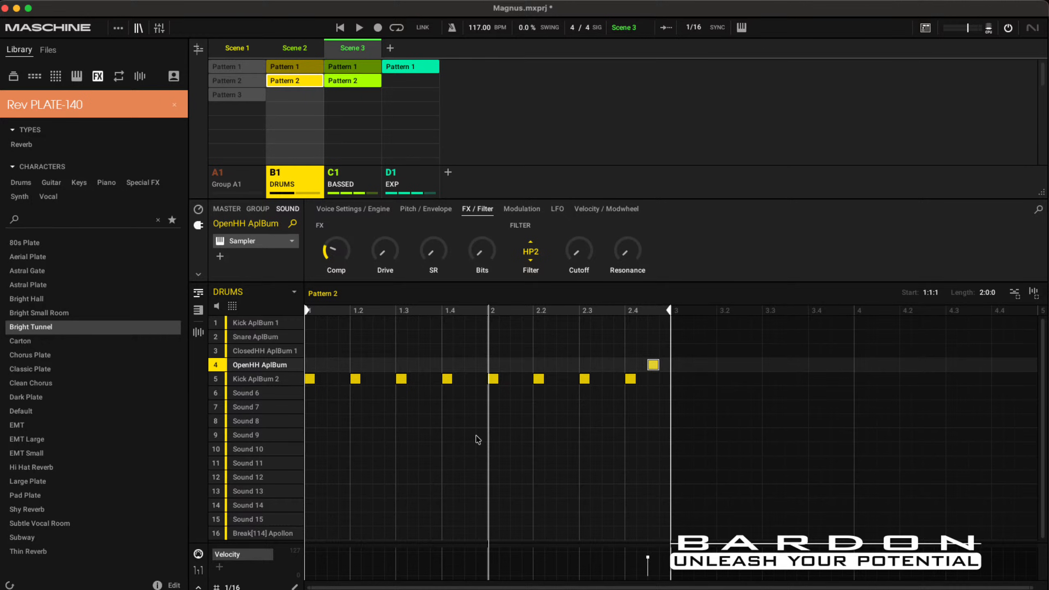
Audition Scene 3 with the OpenHH AplBum sound in the mixer, stop playback and return to the arrangement view.
{"action": "left_click", "coordinate": [160, 28]}
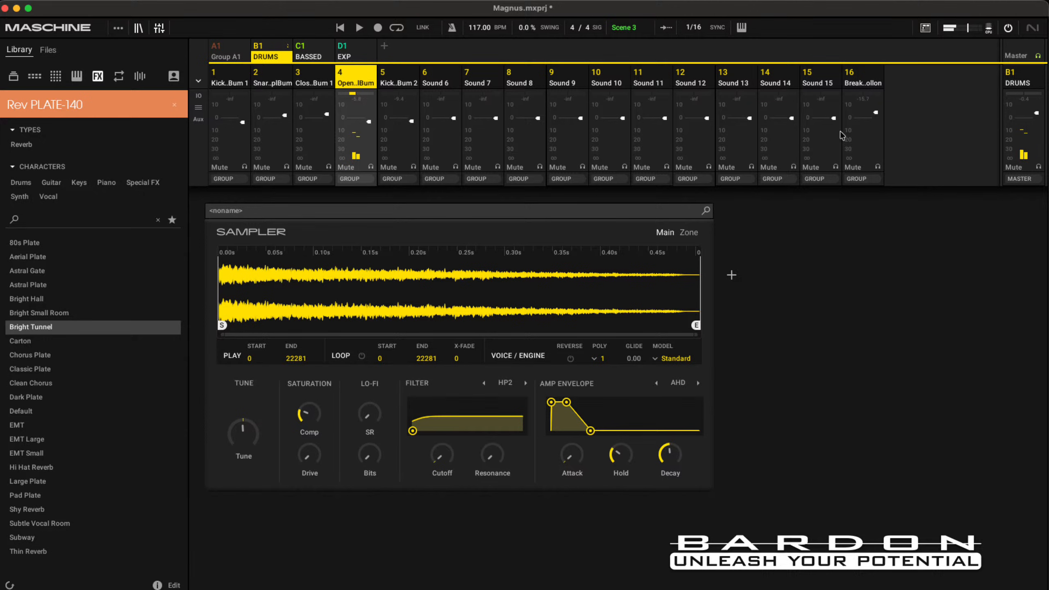
{"action": "key", "text": "space"}
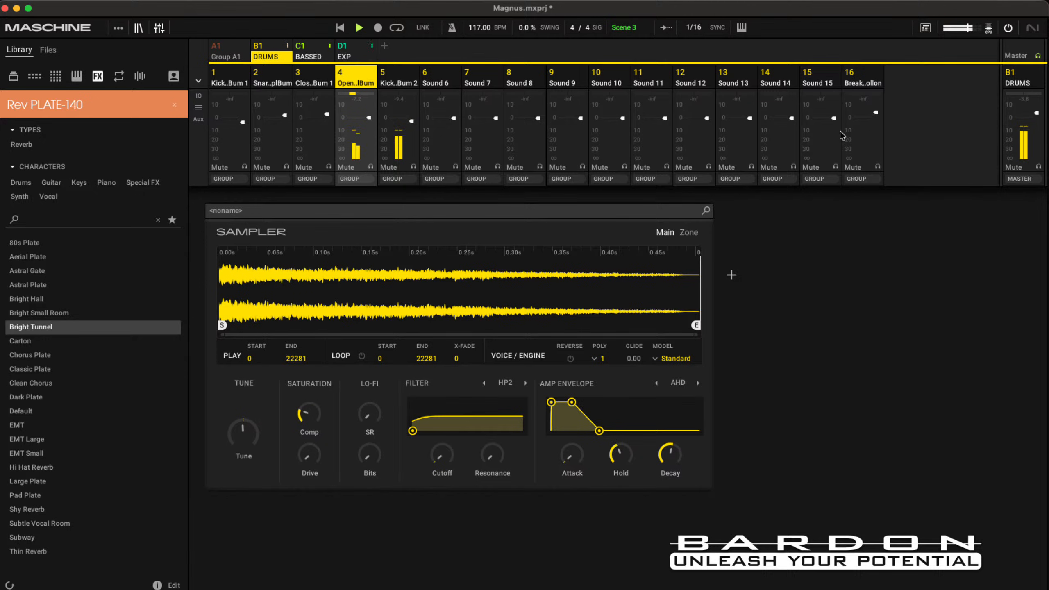
{"action": "key", "text": "space"}
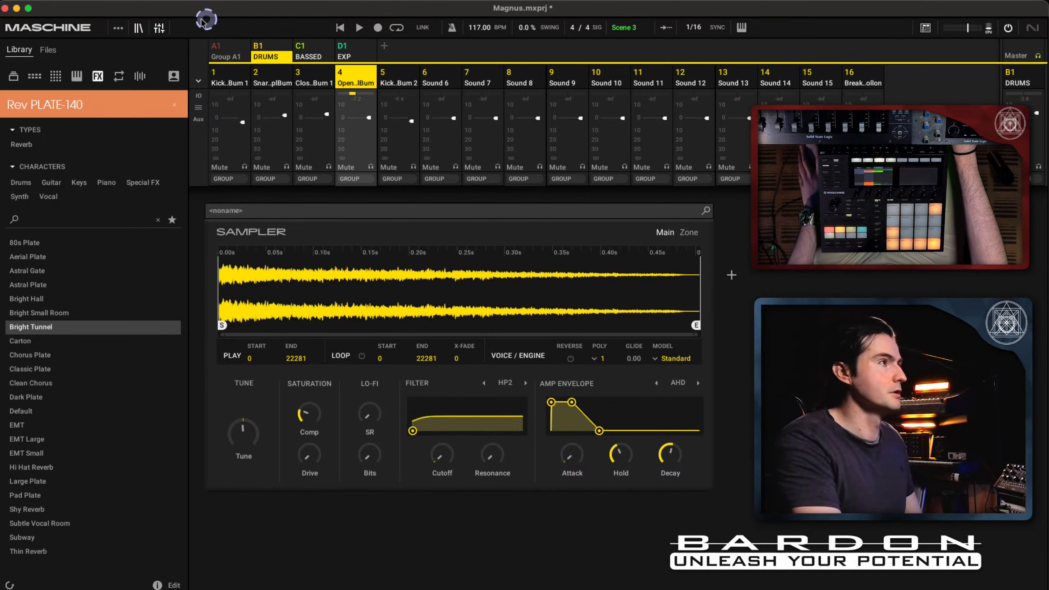
{"action": "left_click", "coordinate": [160, 28]}
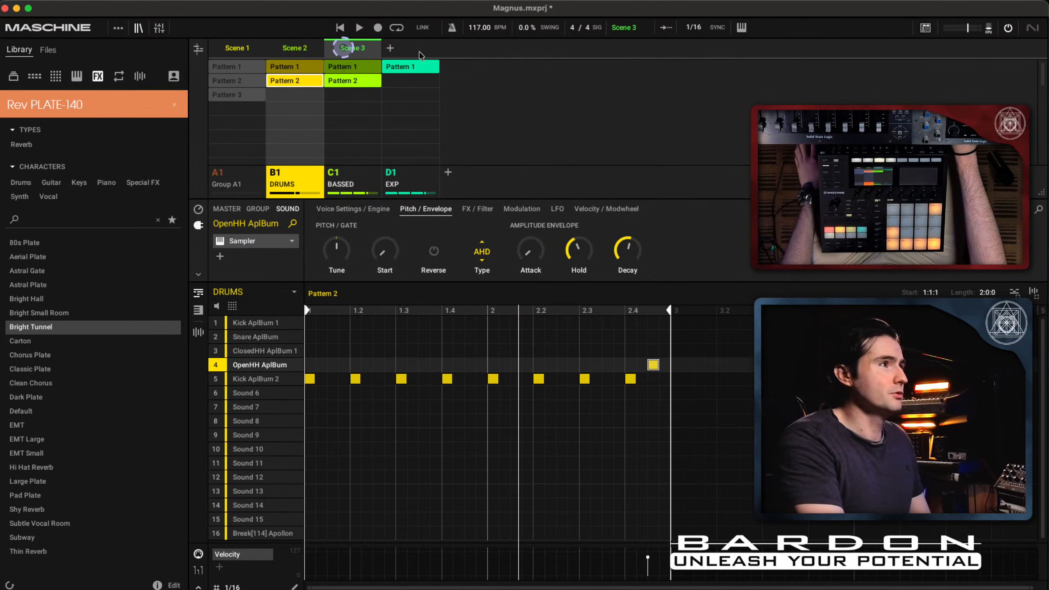
Rename Scene 3 as "INTRO".
{"action": "double_click", "coordinate": [362, 48]}
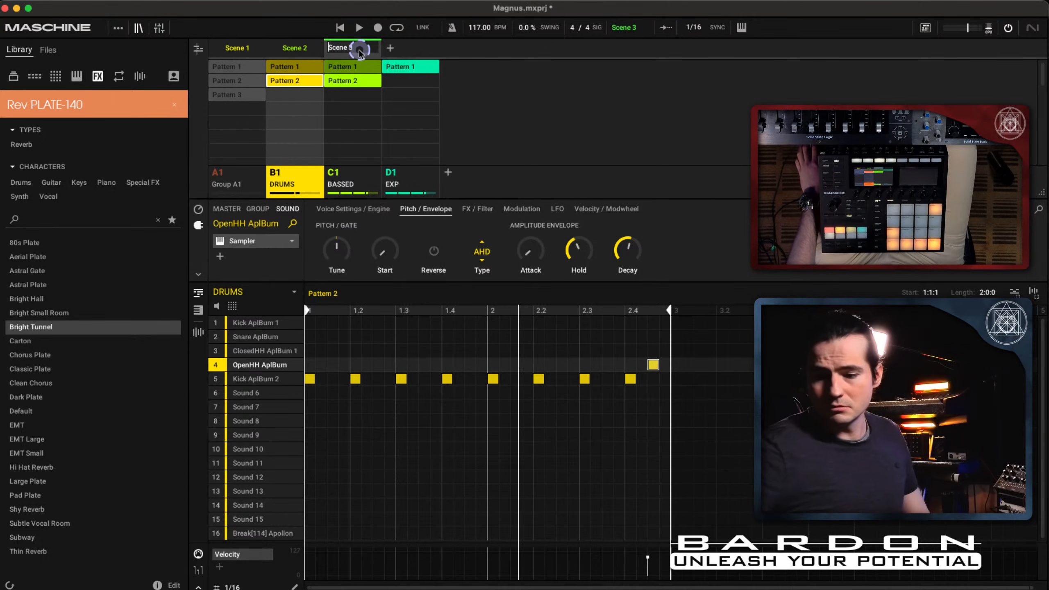
{"action": "type", "text": "INTRO"}
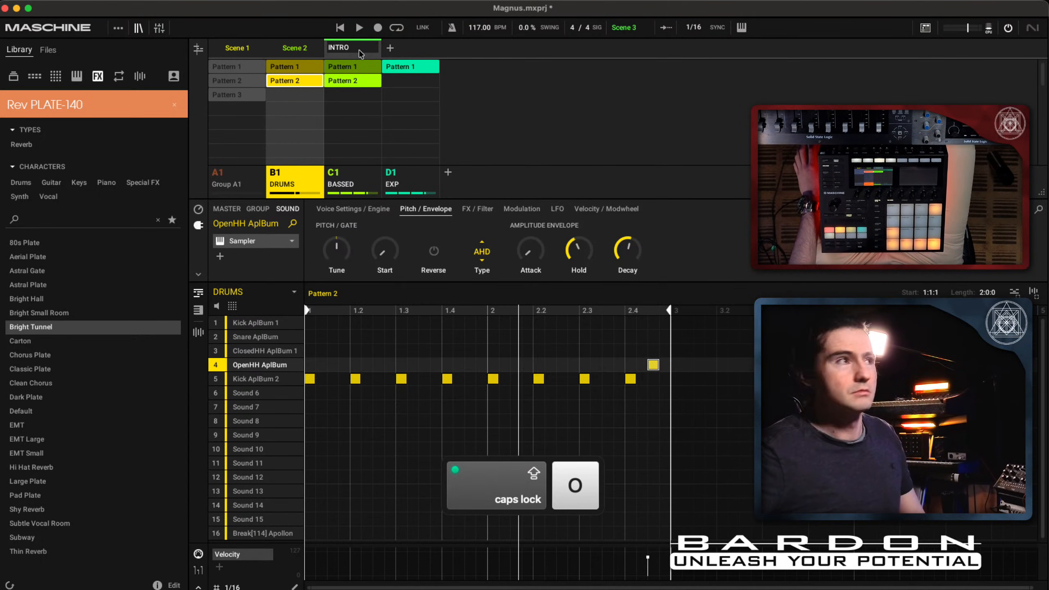
{"action": "key", "text": "Return"}
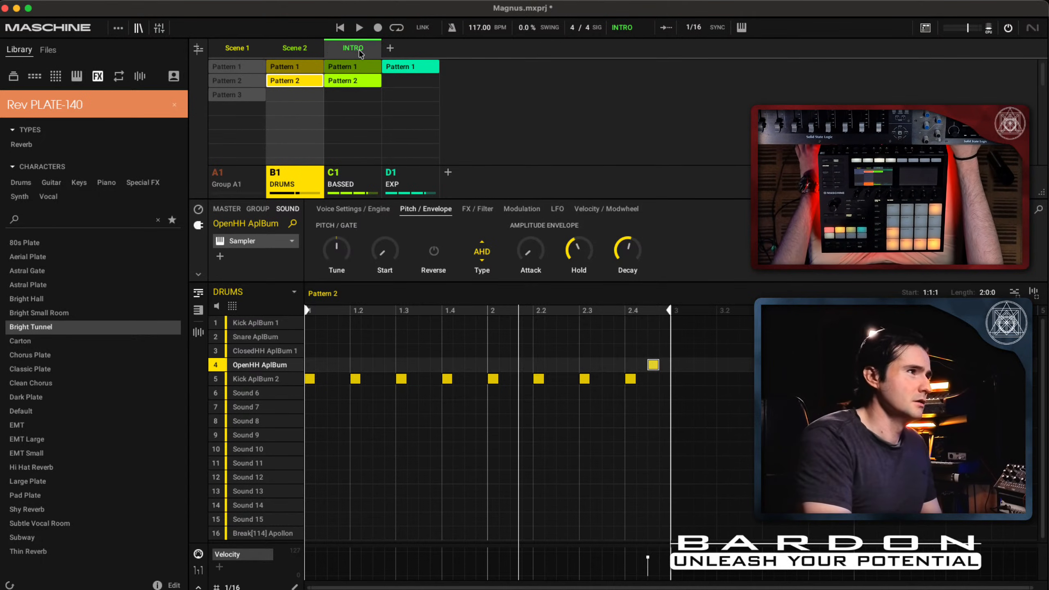
Move the INTRO scene ahead of Scene 1 so it comes first, and toggle playback.
{"action": "left_click", "coordinate": [358, 56]}
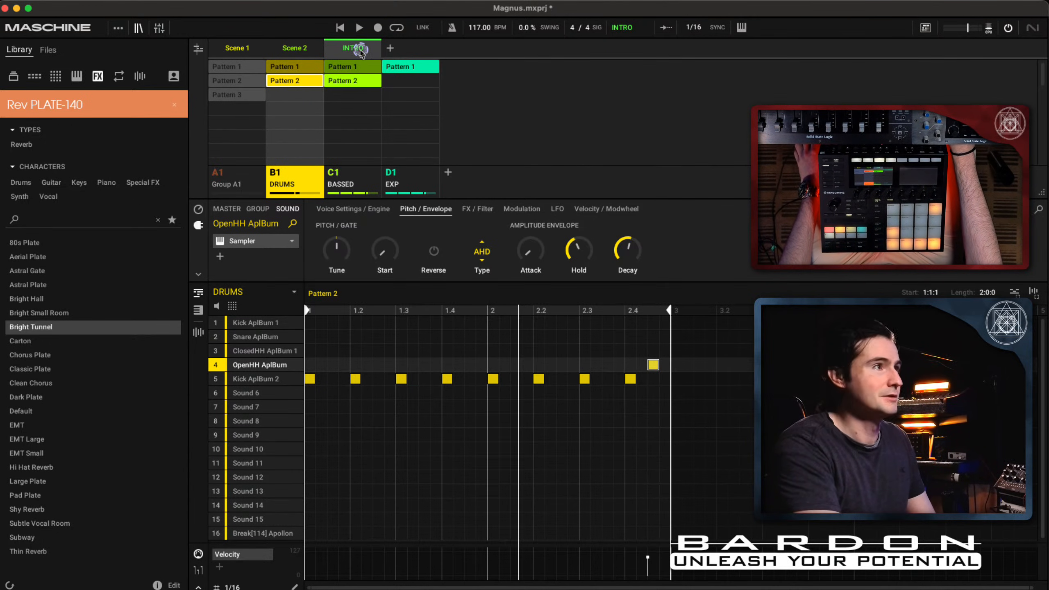
{"action": "left_click_drag", "start_coordinate": [362, 43], "coordinate": [214, 48]}
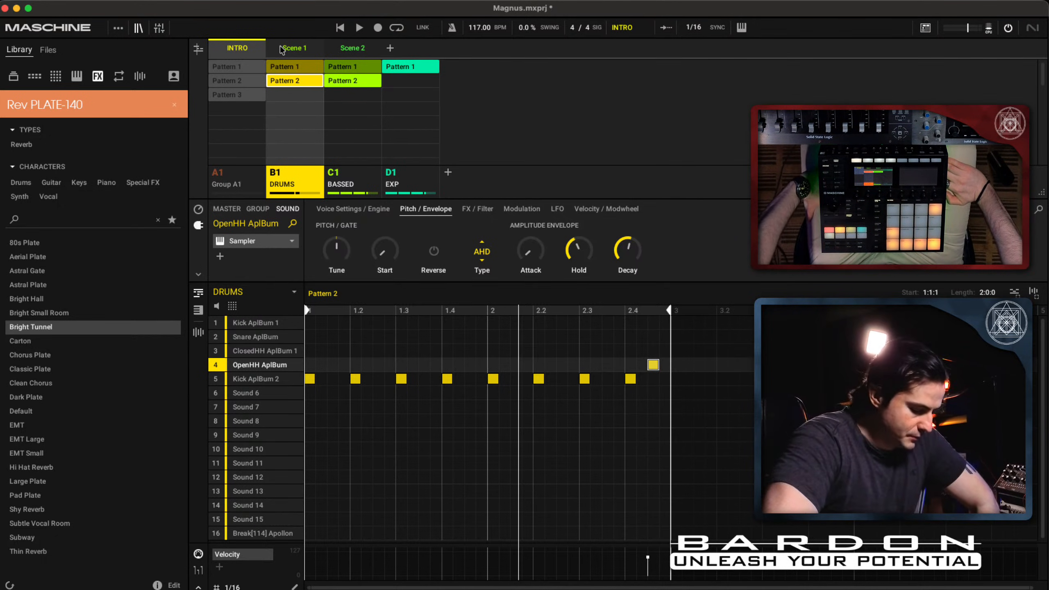
{"action": "key", "text": "space"}
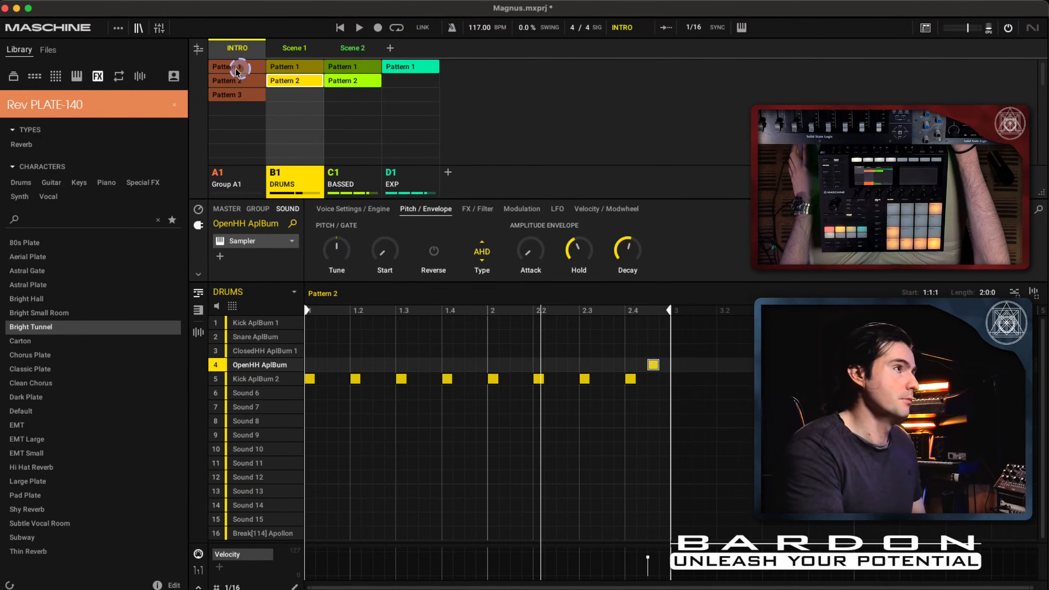
Reorder the DRUMS group's patterns so that Pattern 2 sits above Pattern 1.
{"action": "left_click", "coordinate": [309, 81]}
{"action": "left_click", "coordinate": [303, 81]}
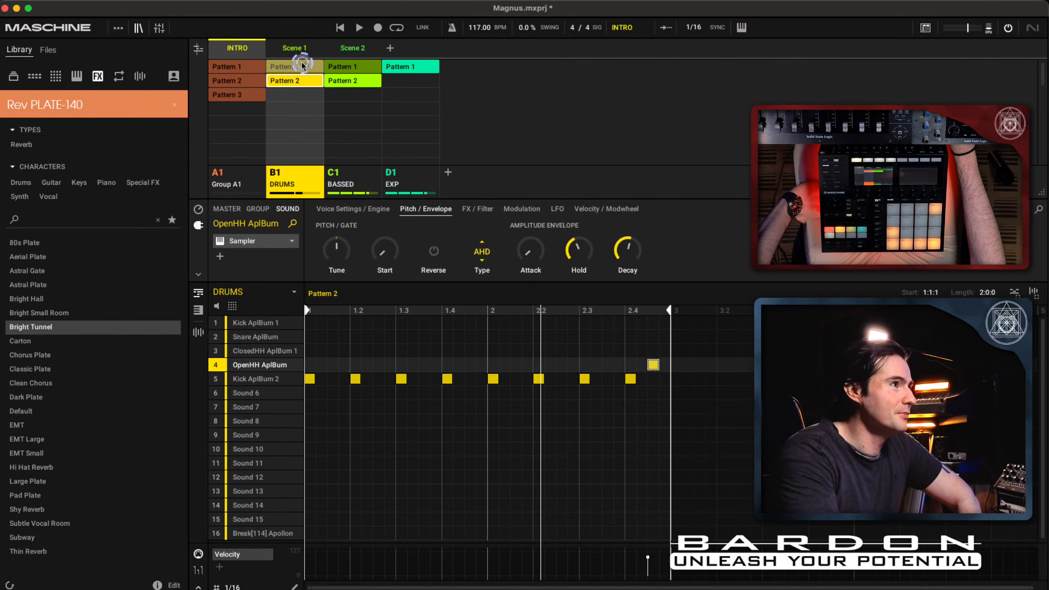
{"action": "left_click_drag", "start_coordinate": [302, 59], "coordinate": [305, 70]}
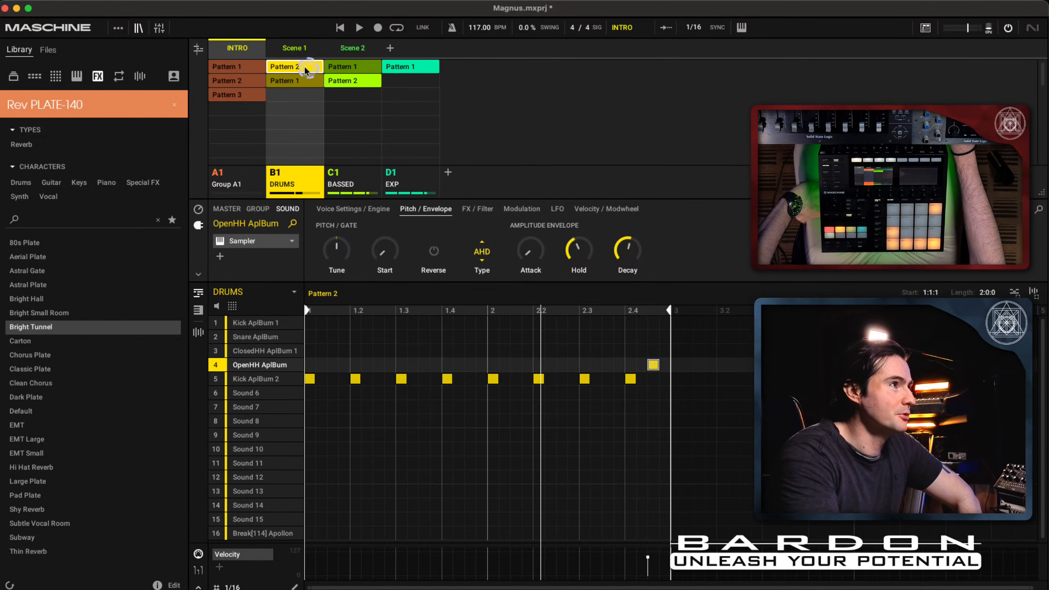
Rename the DRUMS group's Pattern 2 as "4 TO FLOOR".
{"action": "right_click", "coordinate": [299, 66]}
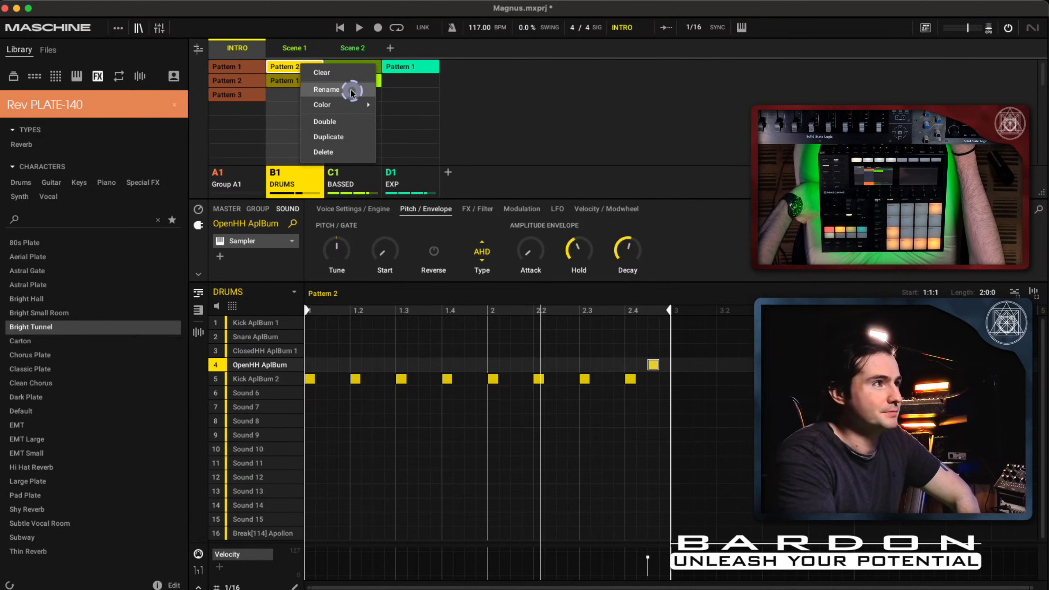
{"action": "left_click", "coordinate": [326, 90]}
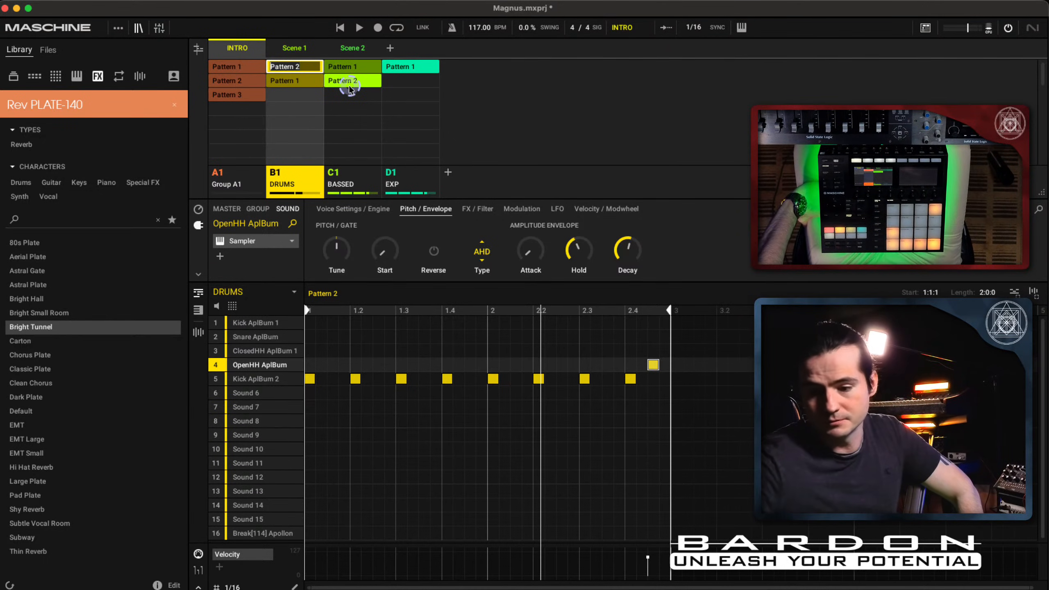
{"action": "key", "text": "Caps_Lock"}
{"action": "type", "text": "4 T"}
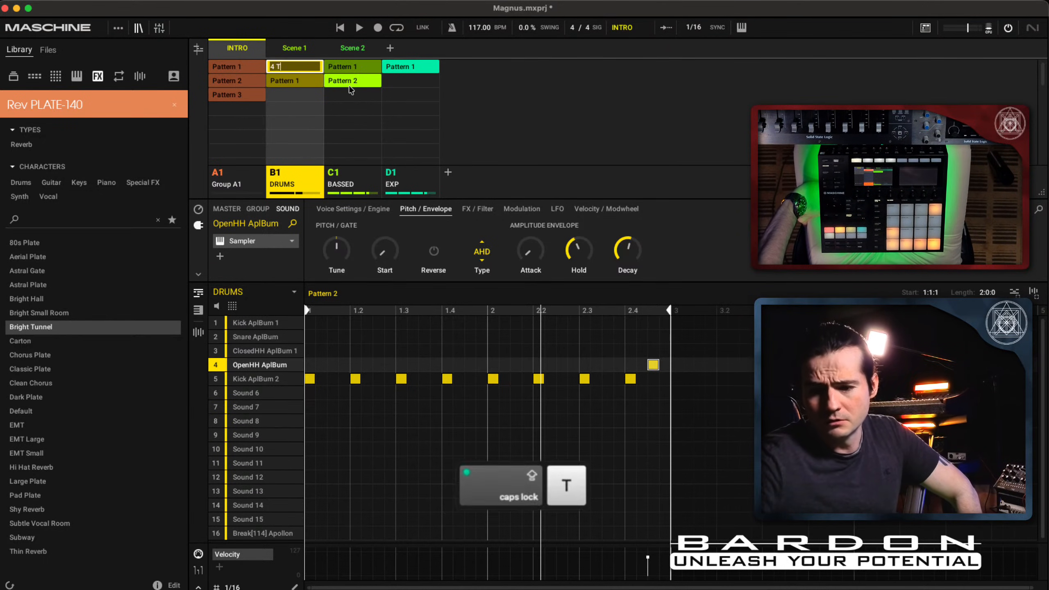
{"action": "type", "text": "O FKL"}
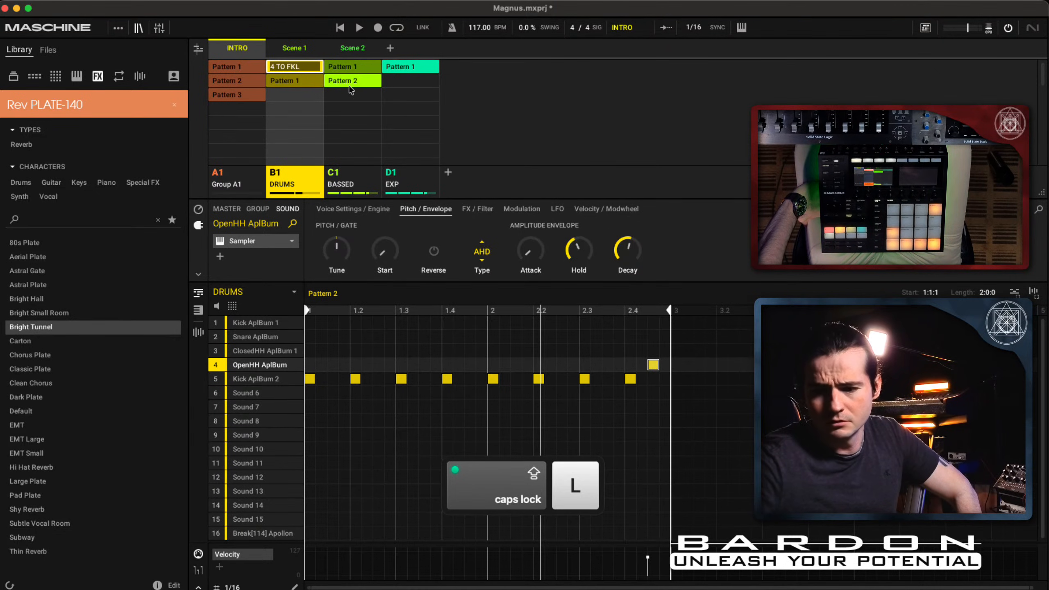
{"action": "key", "text": "BackSpace"}
{"action": "key", "text": "BackSpace"}
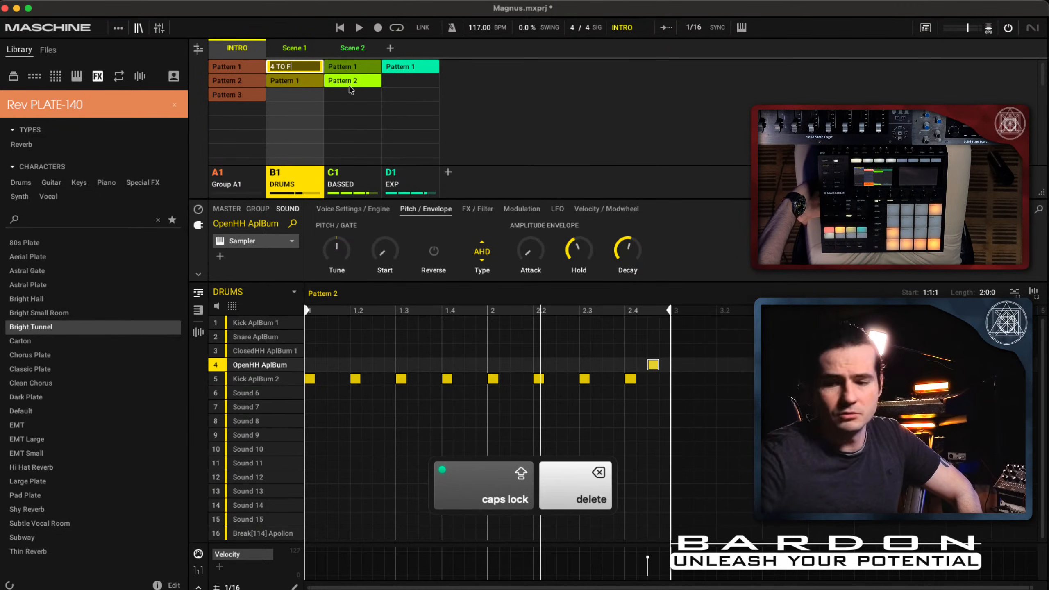
{"action": "type", "text": "LOOR"}
{"action": "key", "text": "Return"}
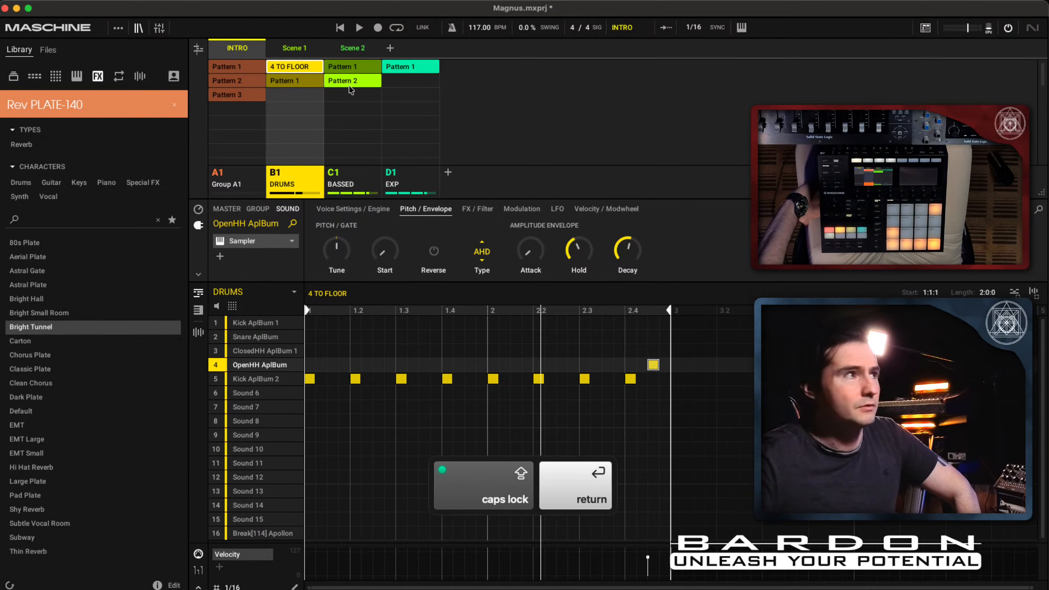
Rename the DRUMS group's Pattern 1 as "DRUMS 1".
{"action": "left_click", "coordinate": [311, 82]}
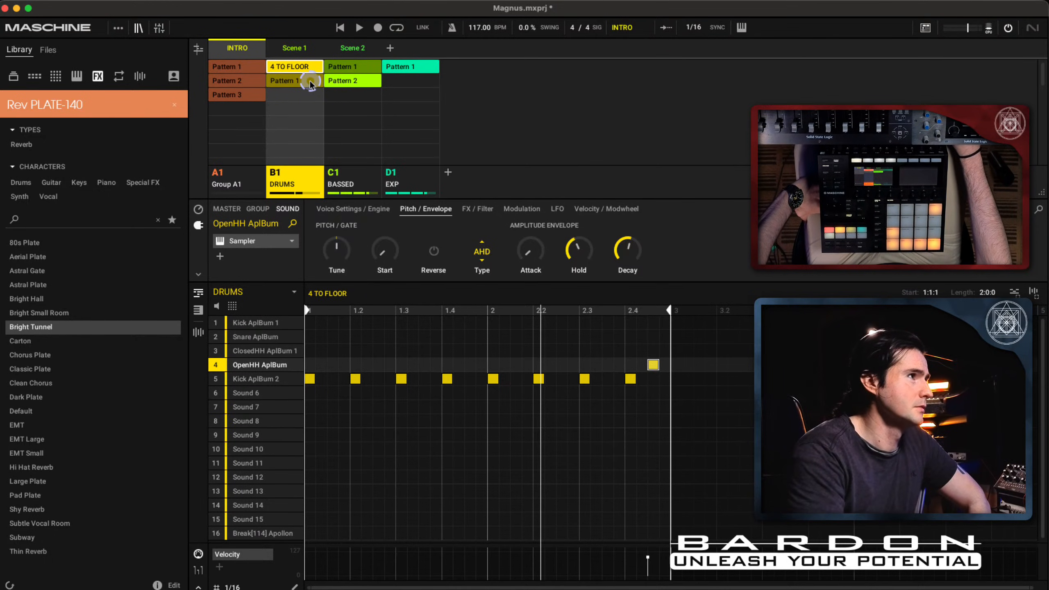
{"action": "right_click", "coordinate": [311, 82]}
{"action": "left_click", "coordinate": [354, 102]}
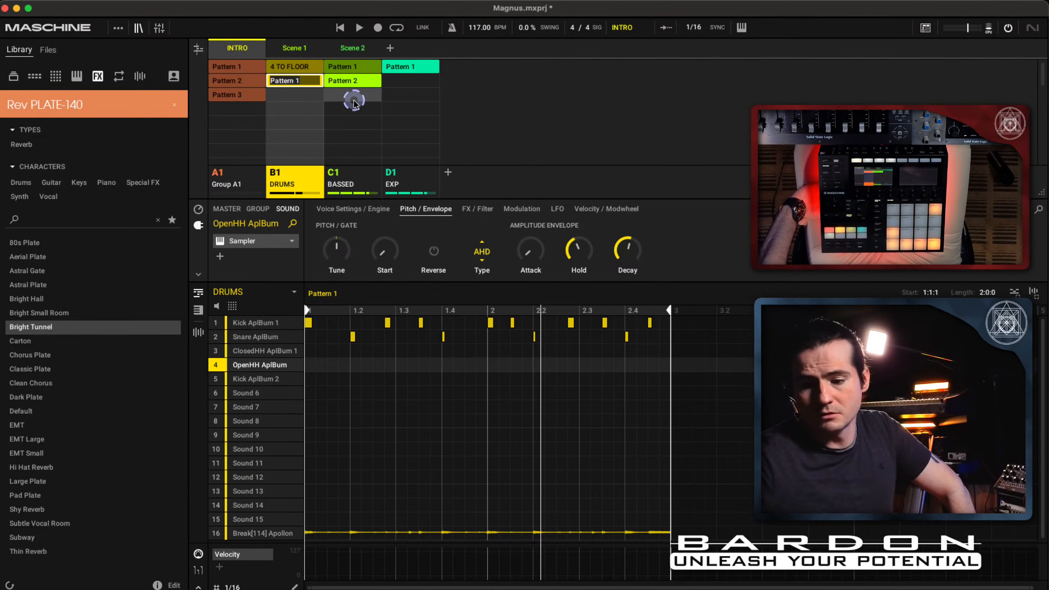
{"action": "type", "text": "D"}
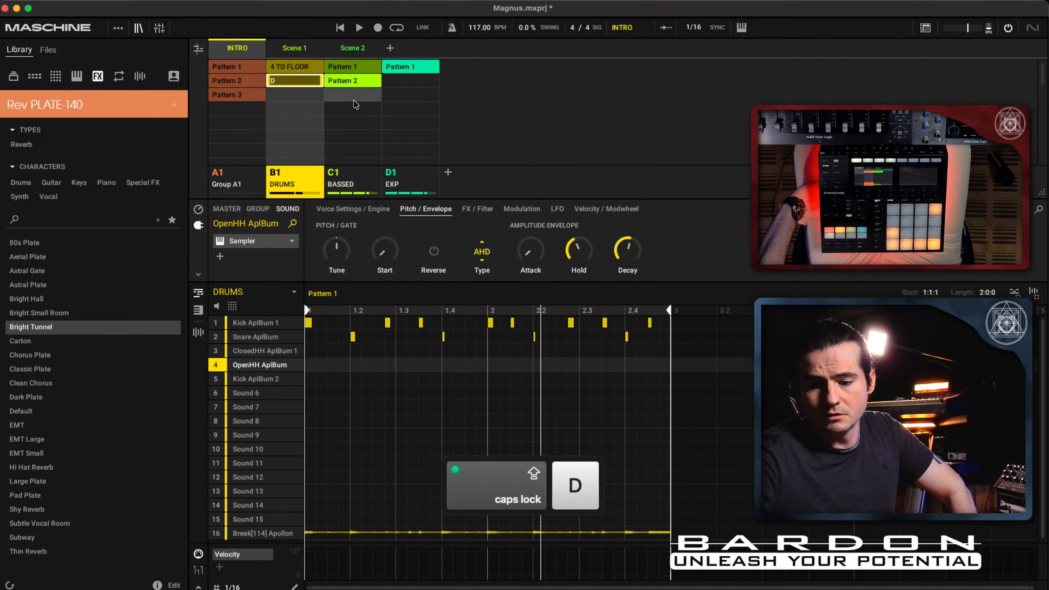
{"action": "type", "text": "RUMS 1"}
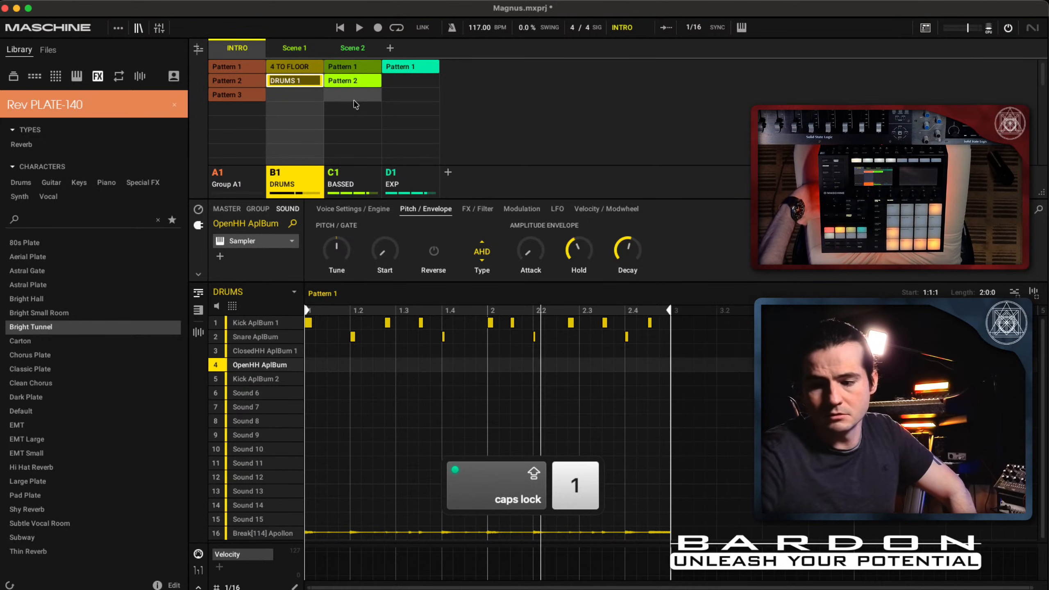
{"action": "key", "text": "Return"}
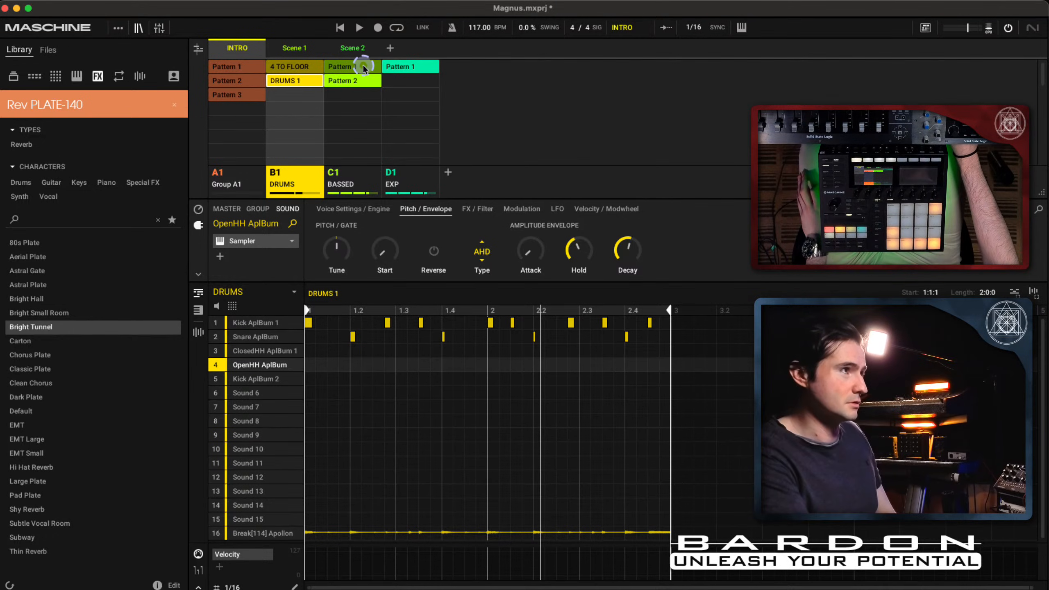
Reorder the BASSED group's patterns so that Pattern 2 sits above Pattern 1, and briefly play the INTRO scene.
{"action": "left_click_drag", "start_coordinate": [364, 80], "coordinate": [366, 62]}
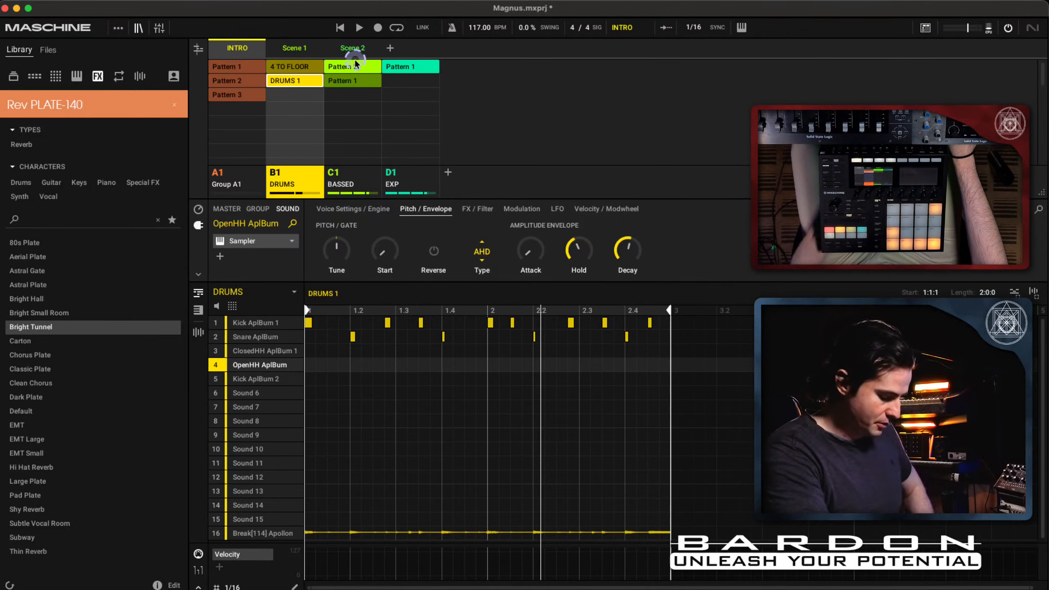
{"action": "key", "text": "space"}
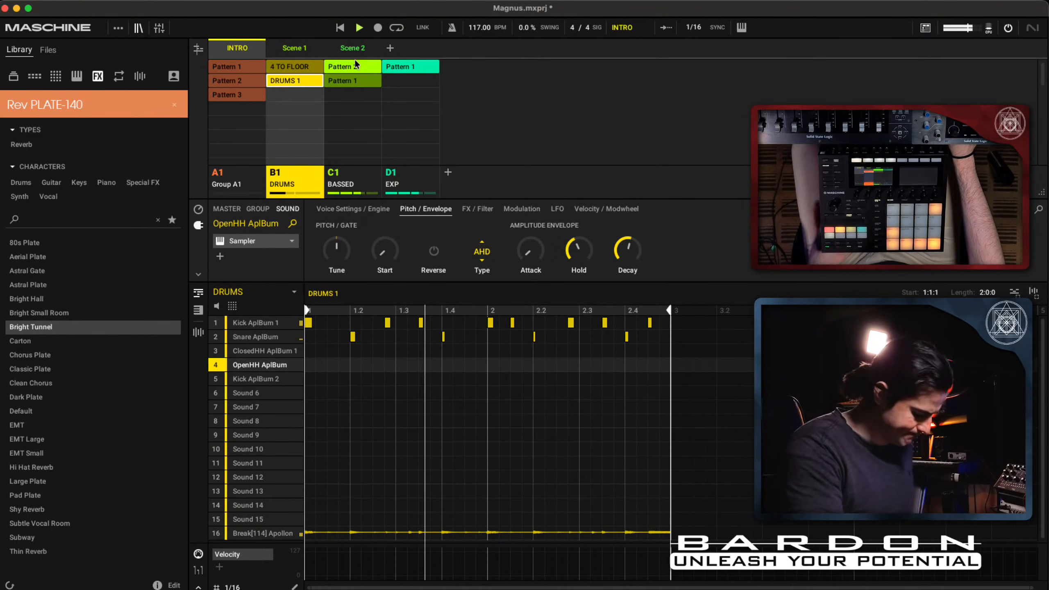
{"action": "key", "text": "space"}
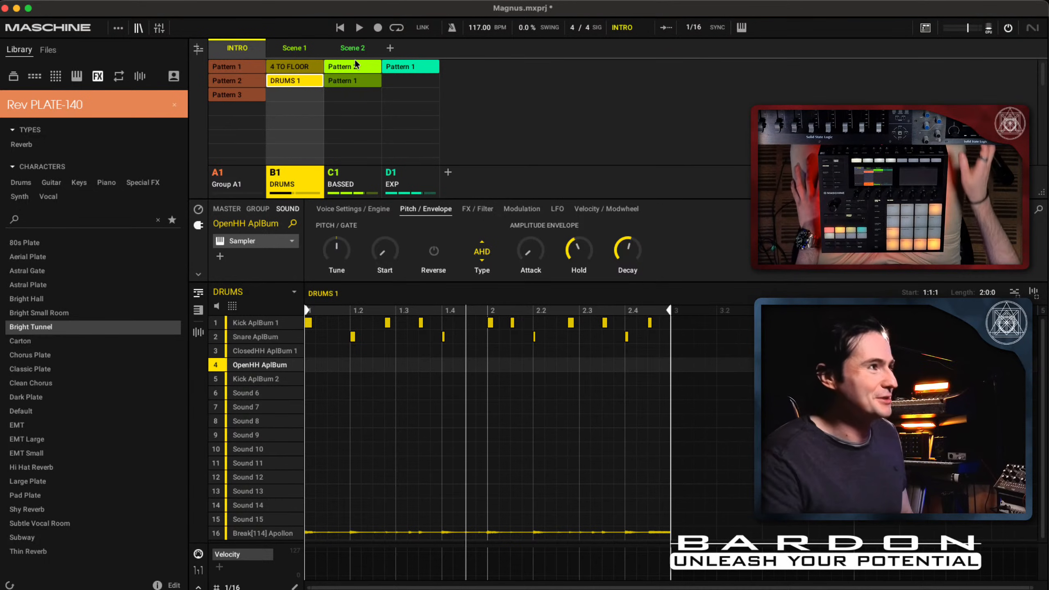
Rename the BASSED group's Pattern 2 as "INTRO".
{"action": "right_click", "coordinate": [355, 65]}
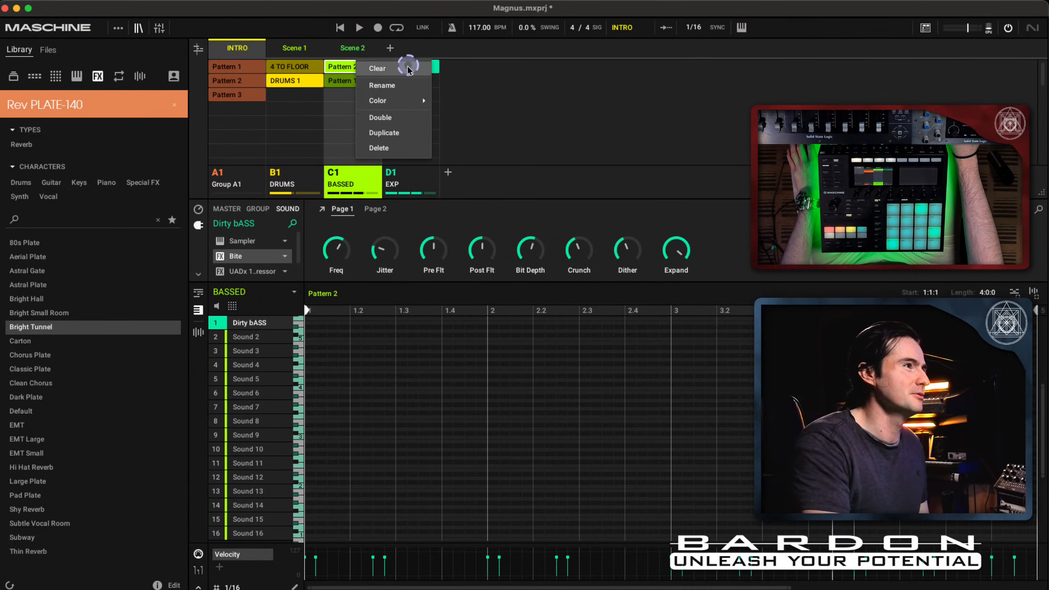
{"action": "left_click", "coordinate": [402, 82]}
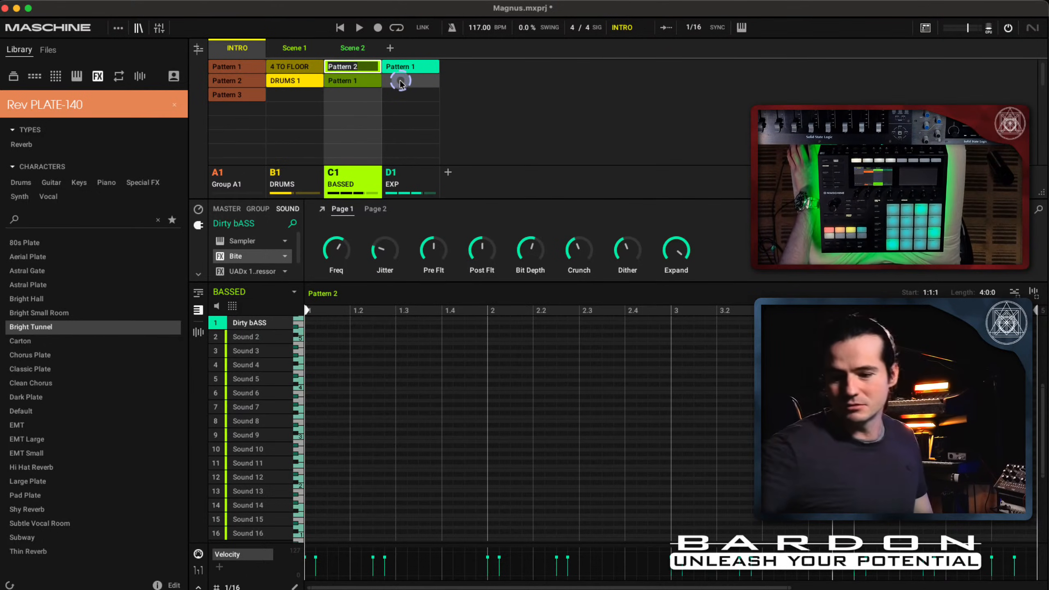
{"action": "key", "text": "Caps_Lock"}
{"action": "type", "text": "INTRO"}
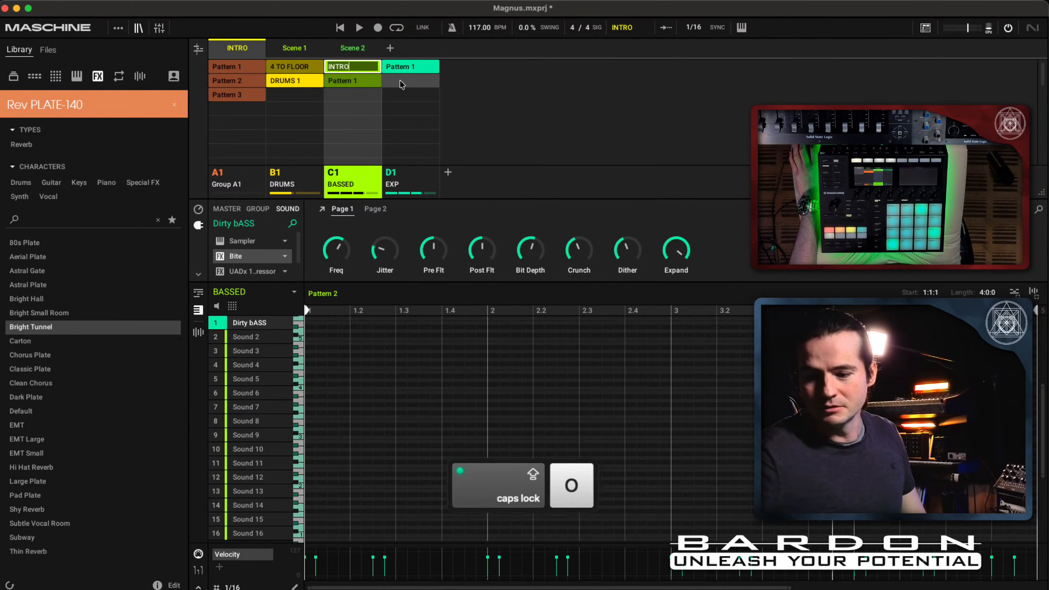
{"action": "key", "text": "Return"}
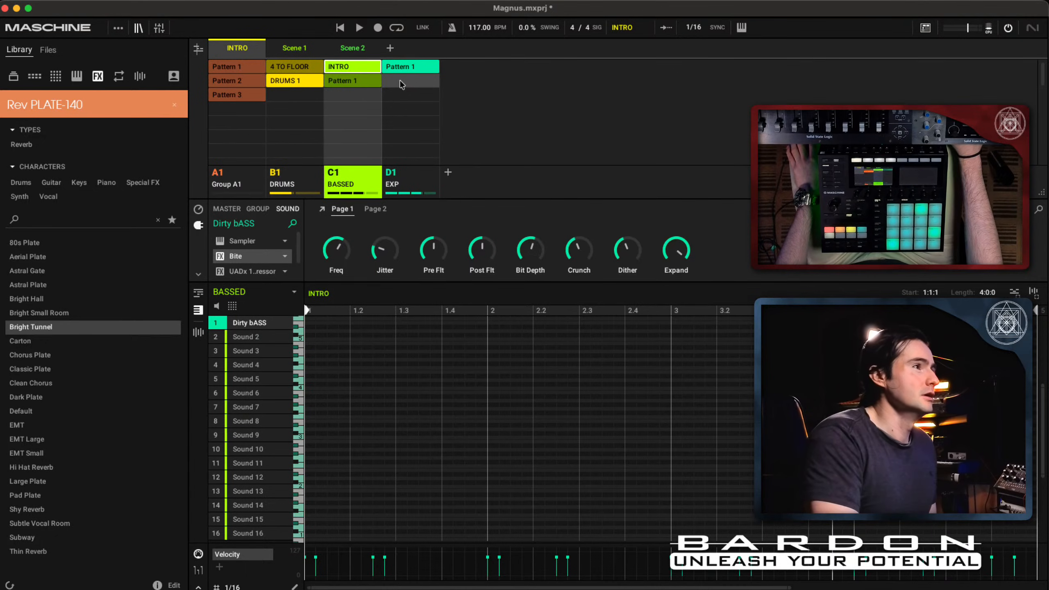
Rename the EXP group's Pattern 1 as "INTRO".
{"action": "left_click", "coordinate": [411, 68]}
{"action": "left_click", "coordinate": [418, 67]}
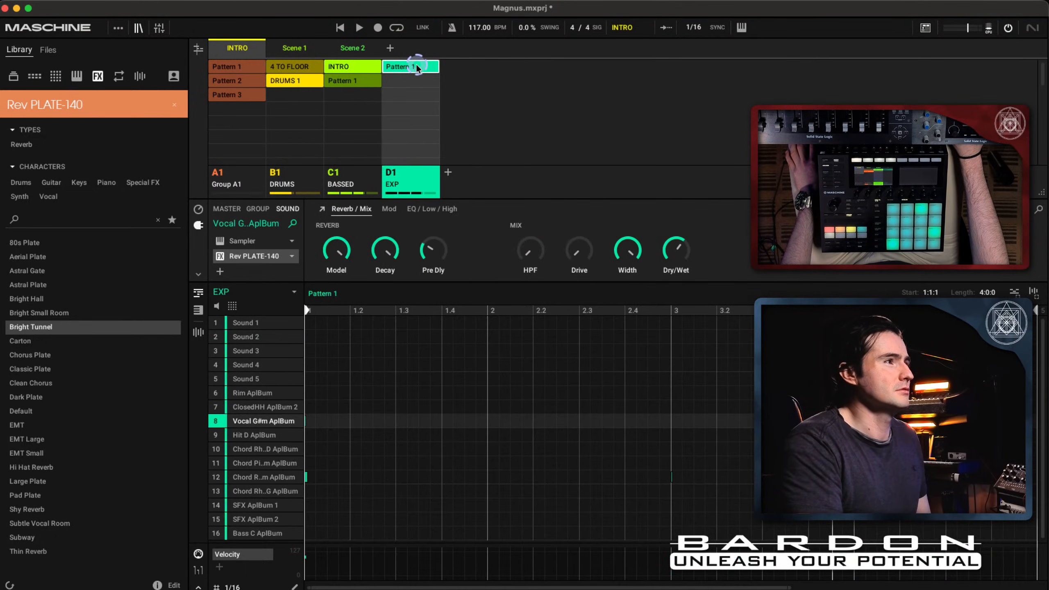
{"action": "right_click", "coordinate": [417, 67]}
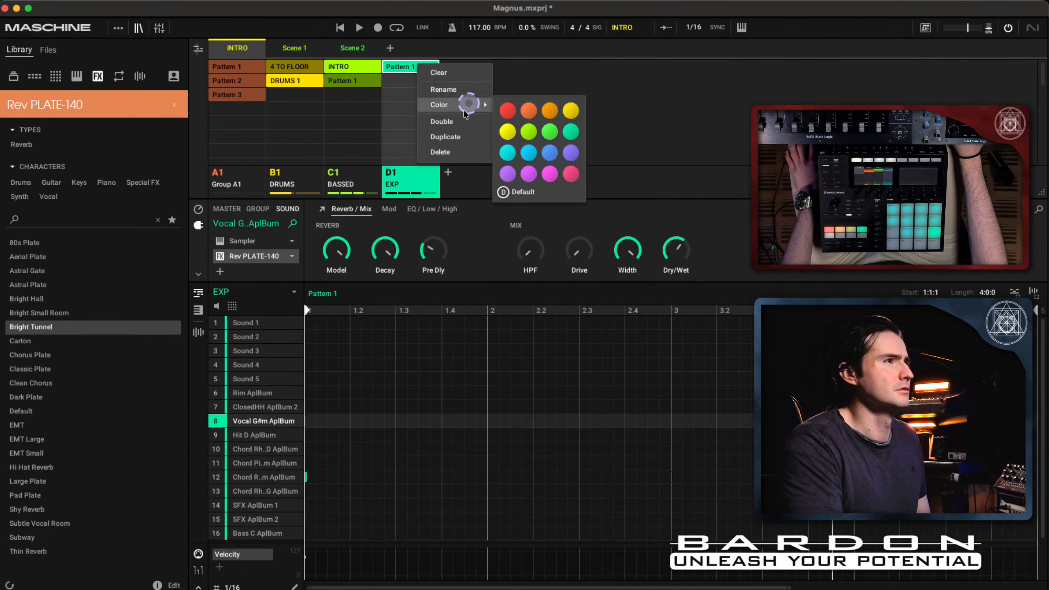
{"action": "left_click", "coordinate": [468, 91]}
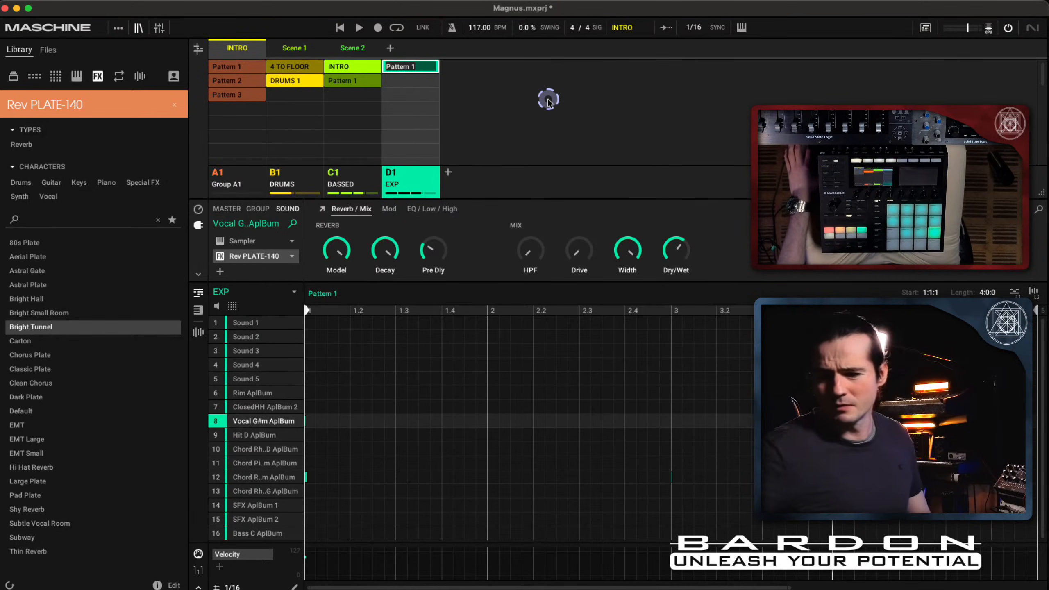
{"action": "key", "text": "Caps_Lock"}
{"action": "type", "text": "INTRO"}
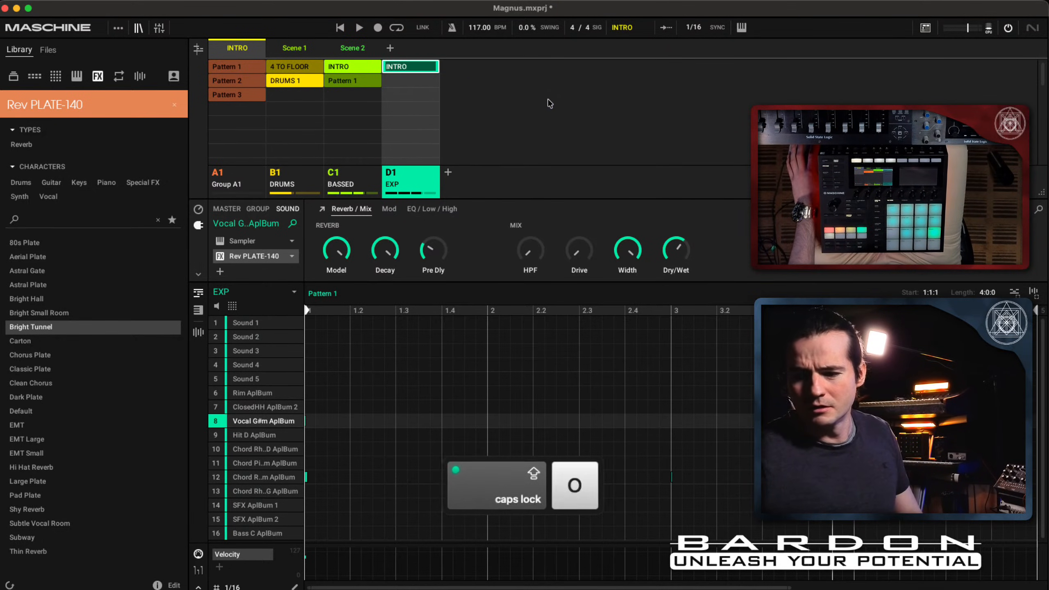
{"action": "key", "text": "Return"}
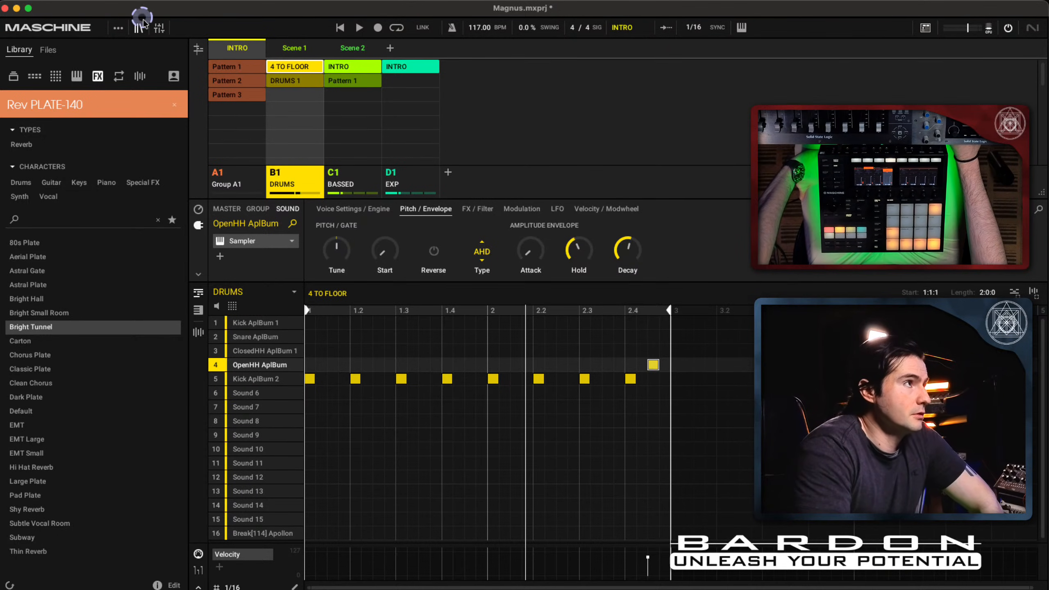
Audition the INTRO scene repeatedly in the mixer view, stop playback and select the OpenHH AplBum sound in the DRUMS group.
{"action": "left_click", "coordinate": [157, 28]}
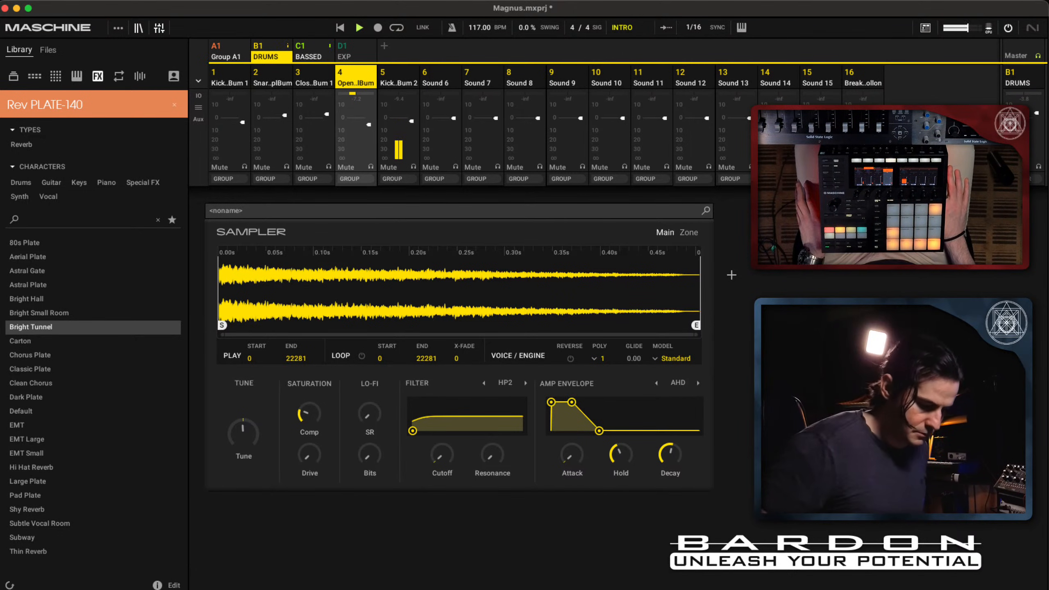
{"action": "key", "text": "space"}
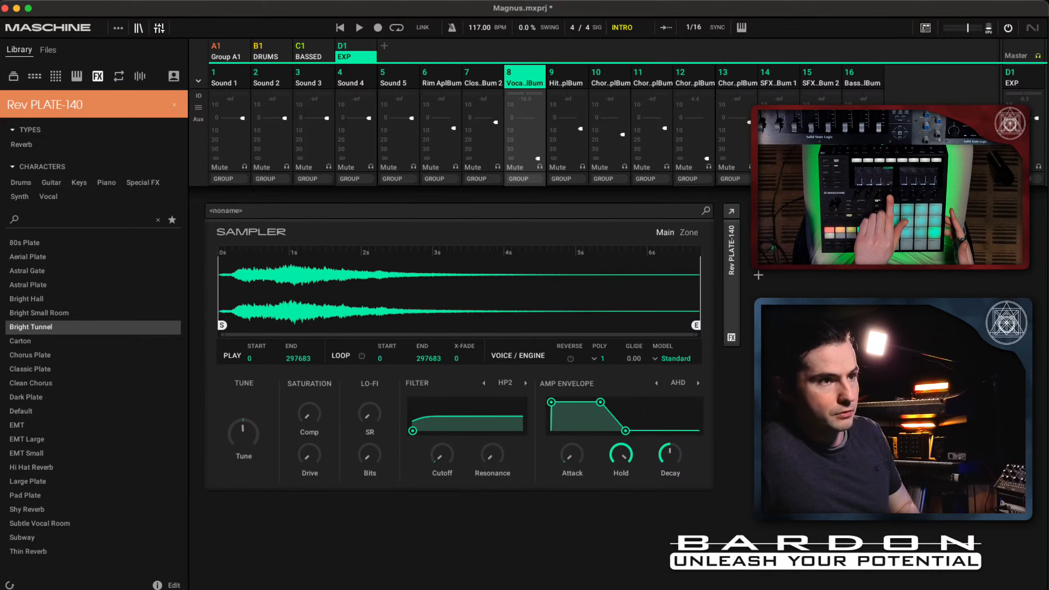
{"action": "key", "text": "space"}
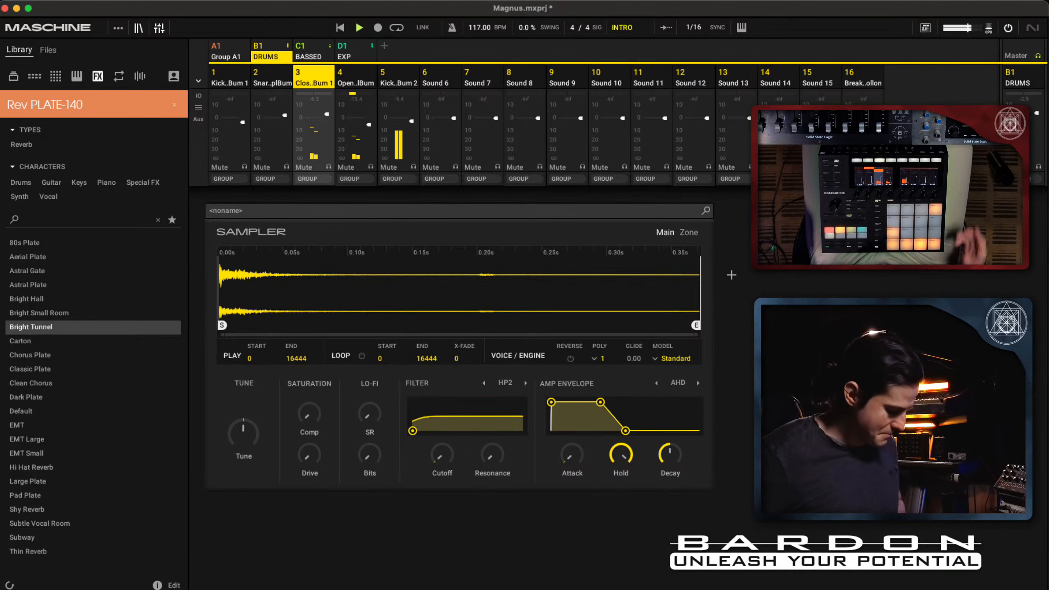
{"action": "key", "text": "space"}
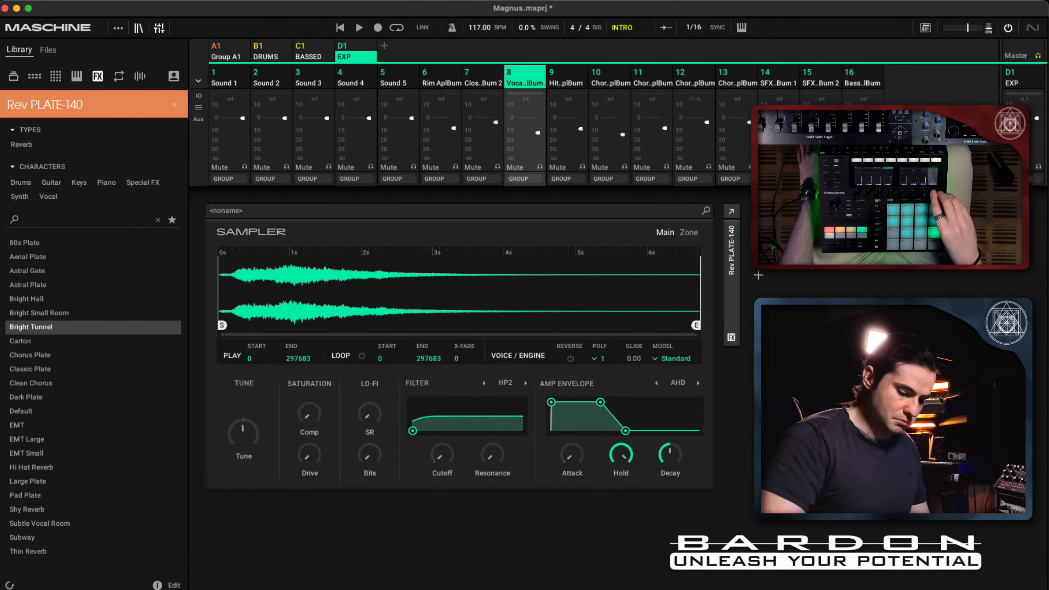
{"action": "key", "text": "space"}
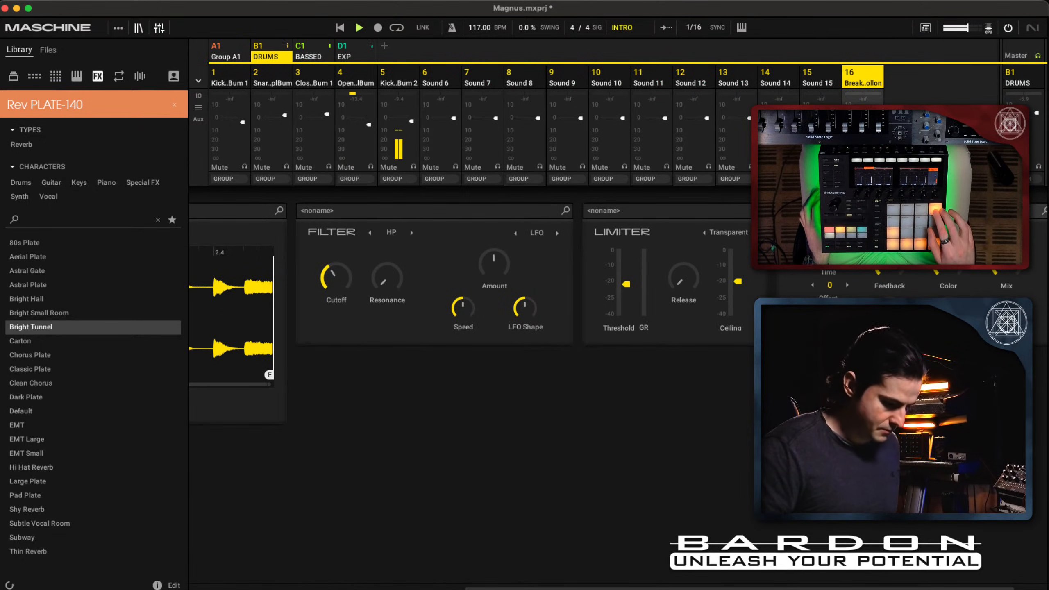
{"action": "key", "text": "space"}
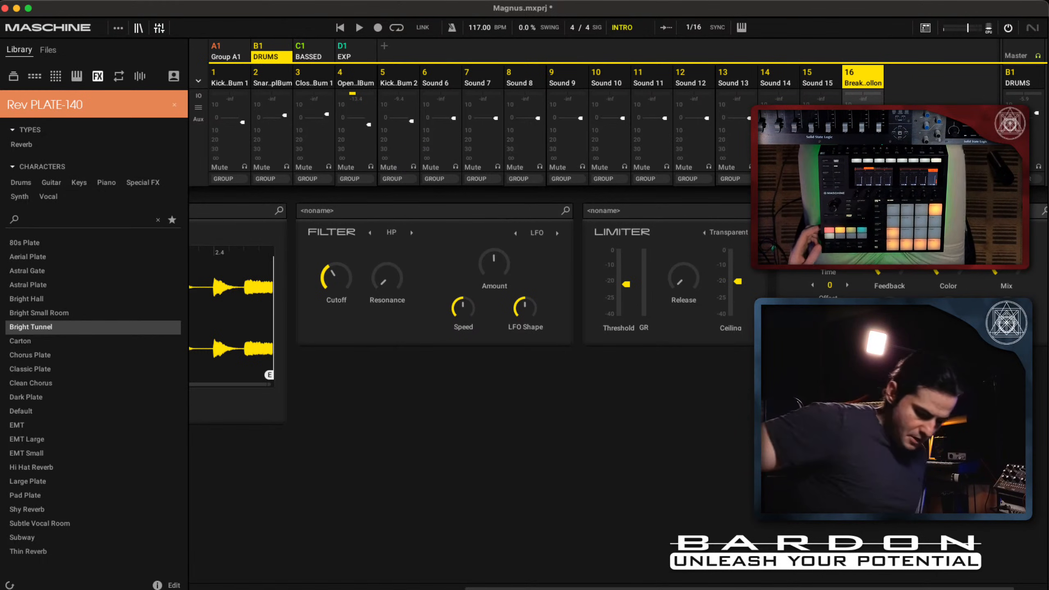
{"action": "left_click", "coordinate": [356, 78]}
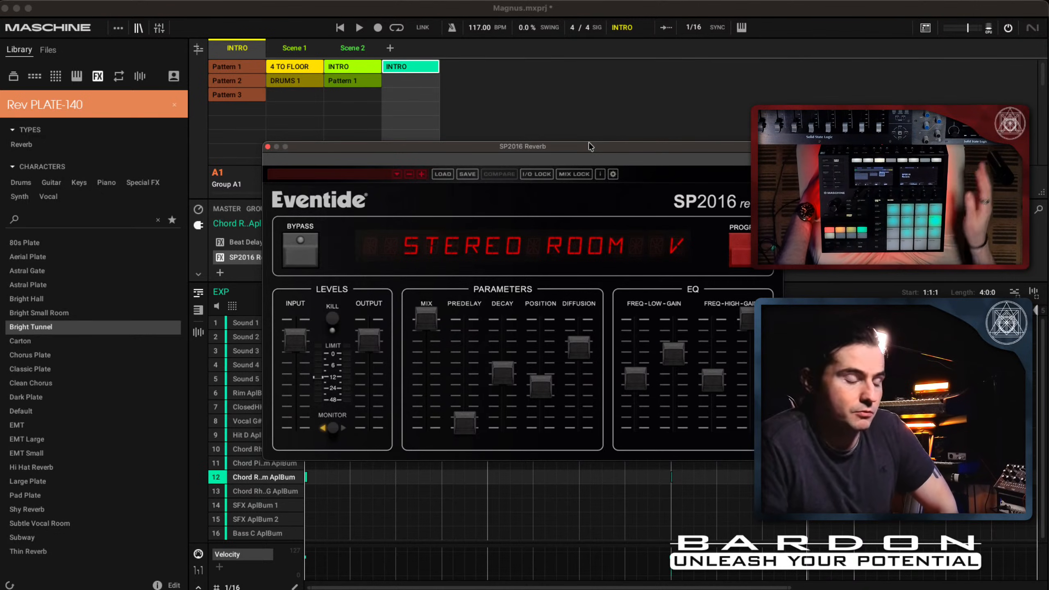
Move the SP2016 Reverb window aside and audition the INTRO scene with the reverb on the EXP group's chord sound.
{"action": "left_click_drag", "start_coordinate": [565, 141], "coordinate": [394, 98]}
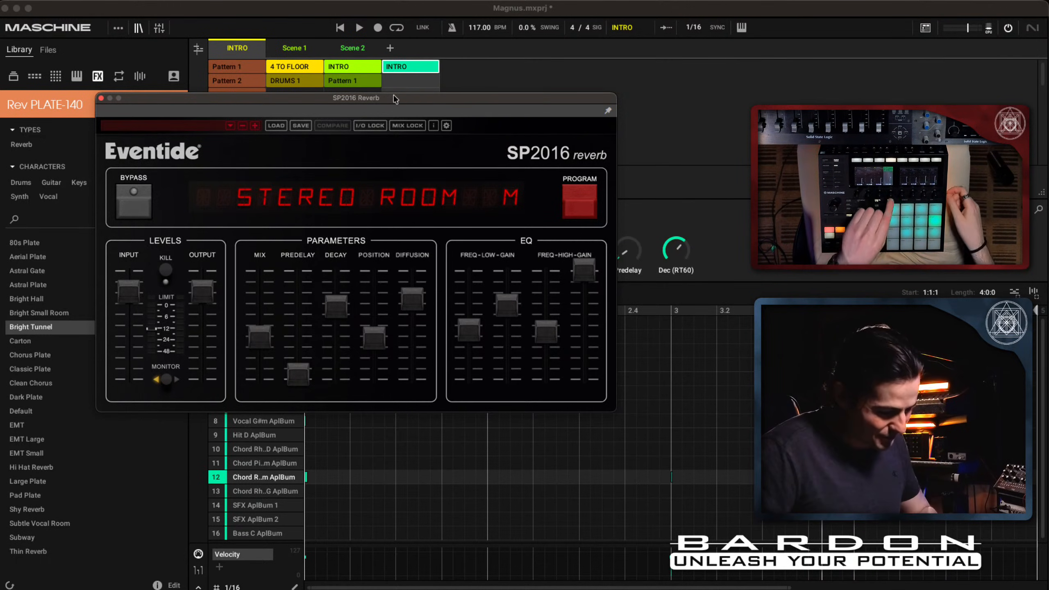
{"action": "key", "text": "space"}
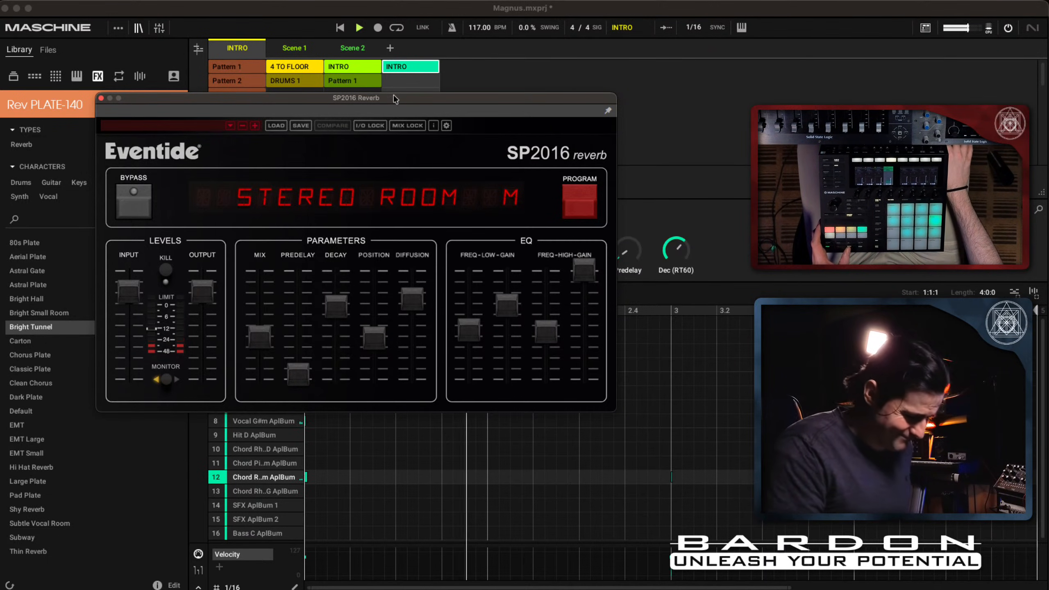
{"action": "key", "text": "space"}
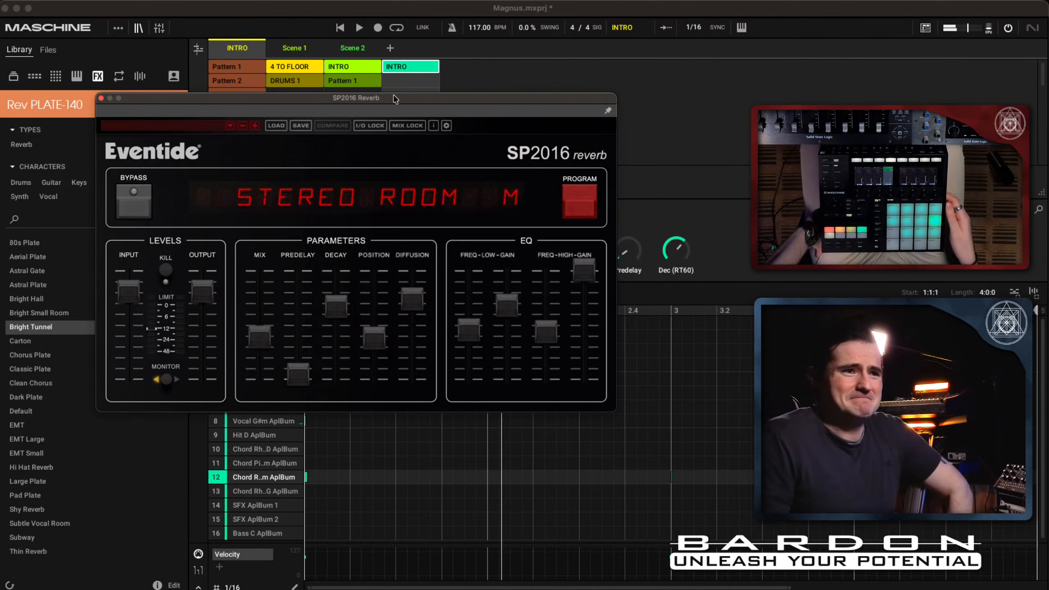
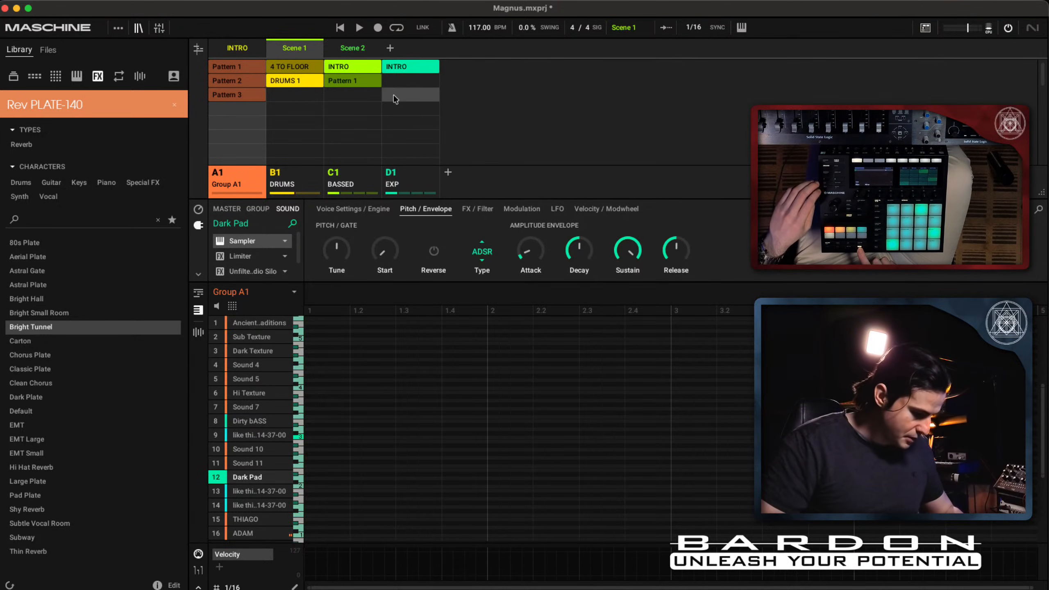
Save the Magnus project.
{"action": "key", "text": "super+s"}
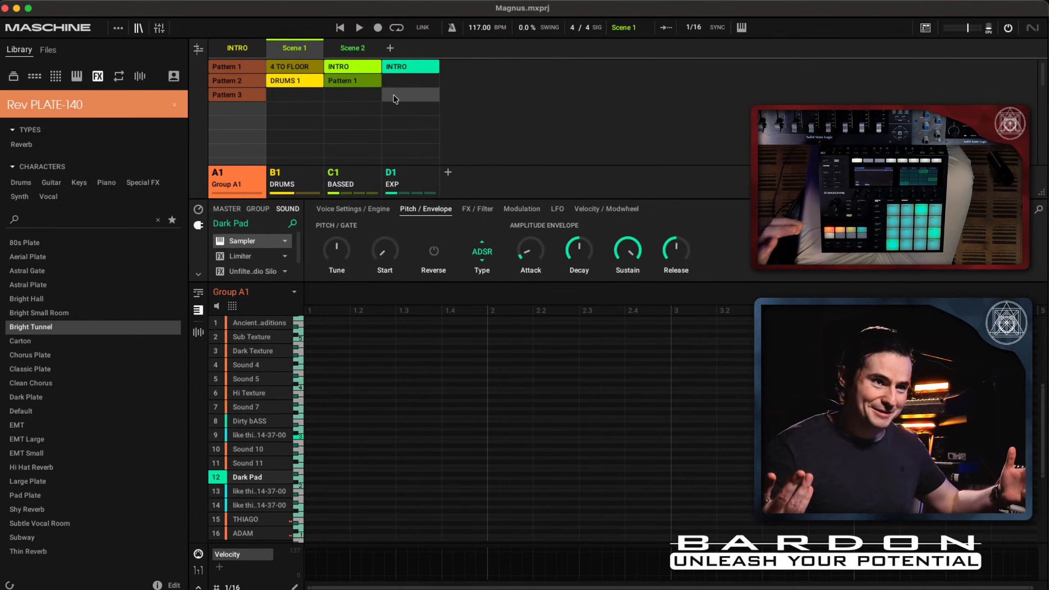